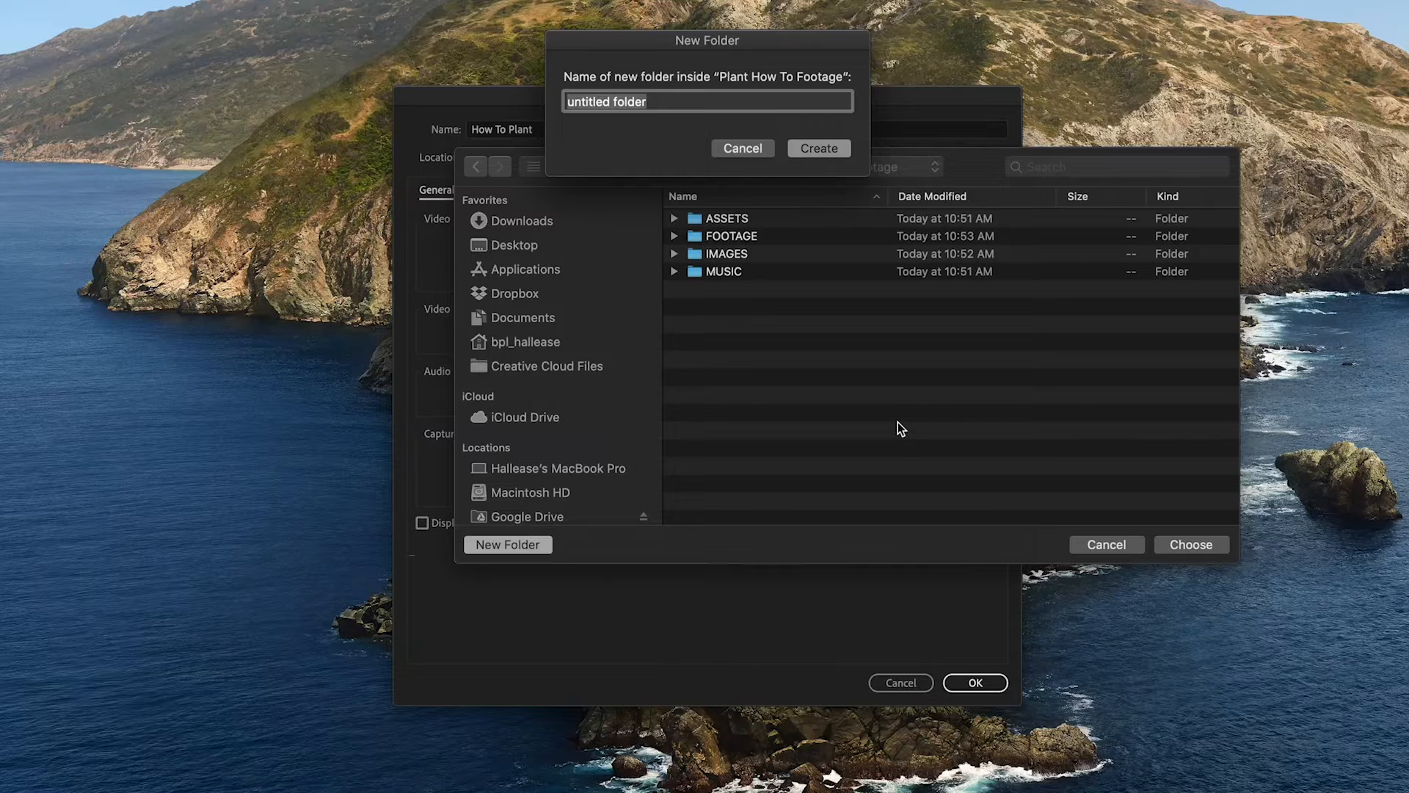
# - Create a folder named PREMIERE inside Plant How To Footage and choose it as the project location
pyautogui.write('PREMIERE')
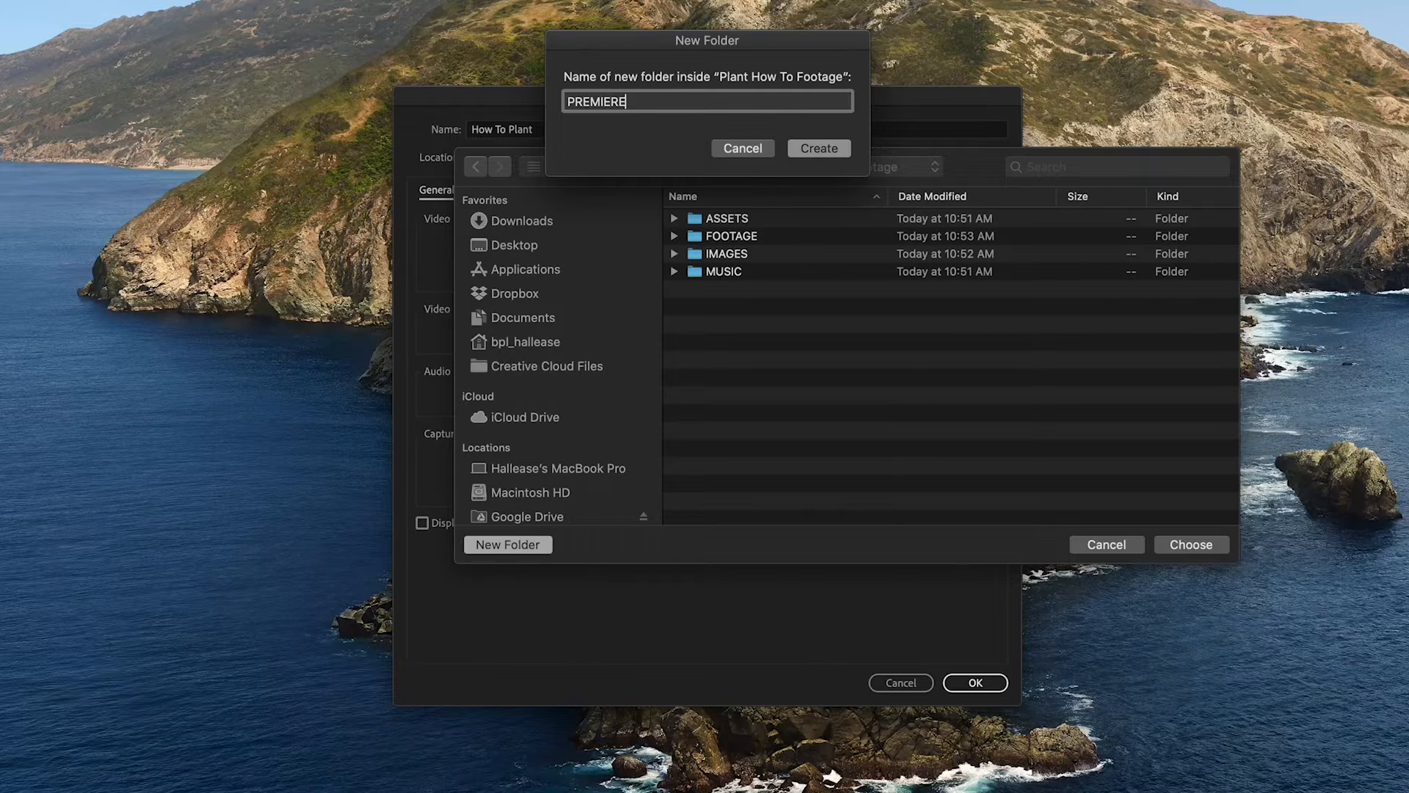
pyautogui.click(818, 149)
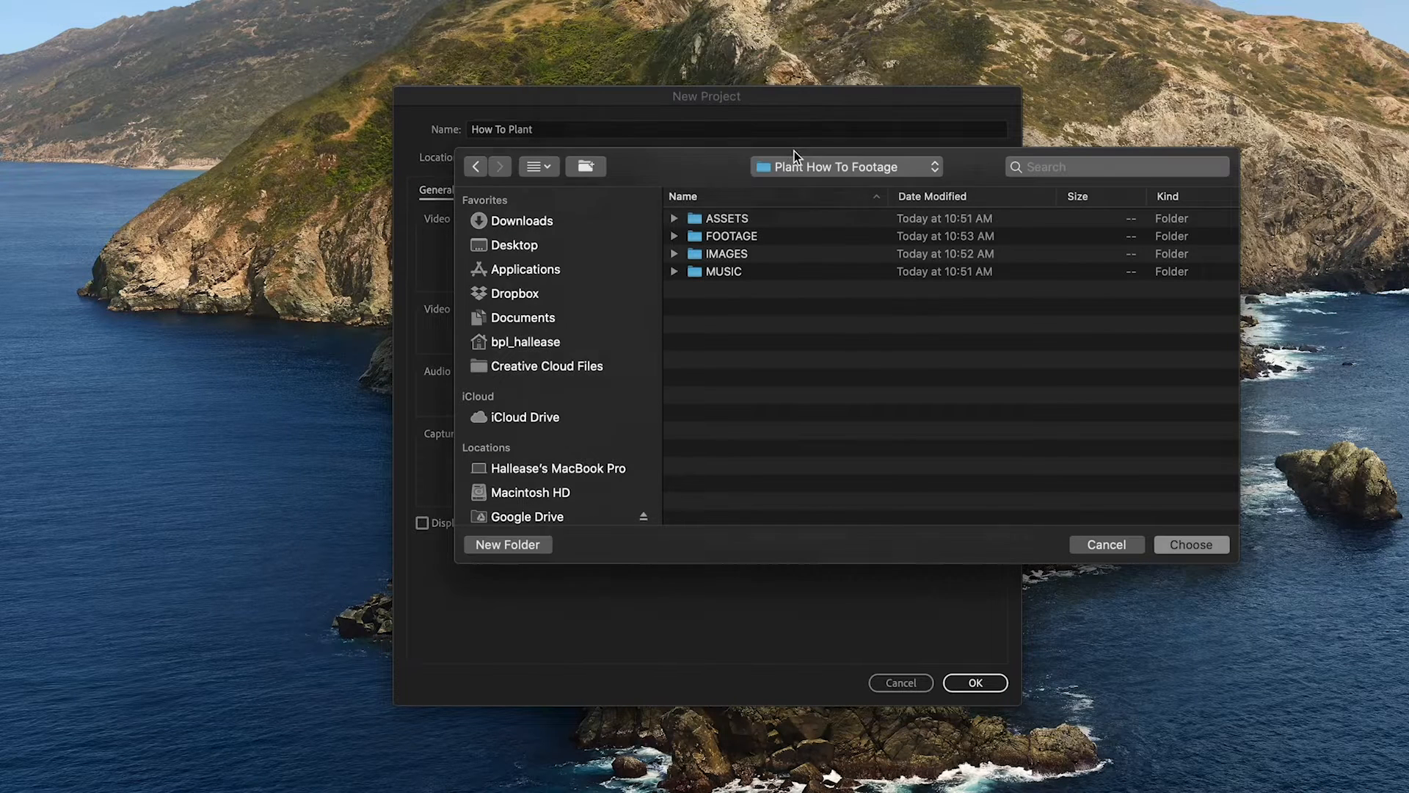
pyautogui.click(1188, 544)
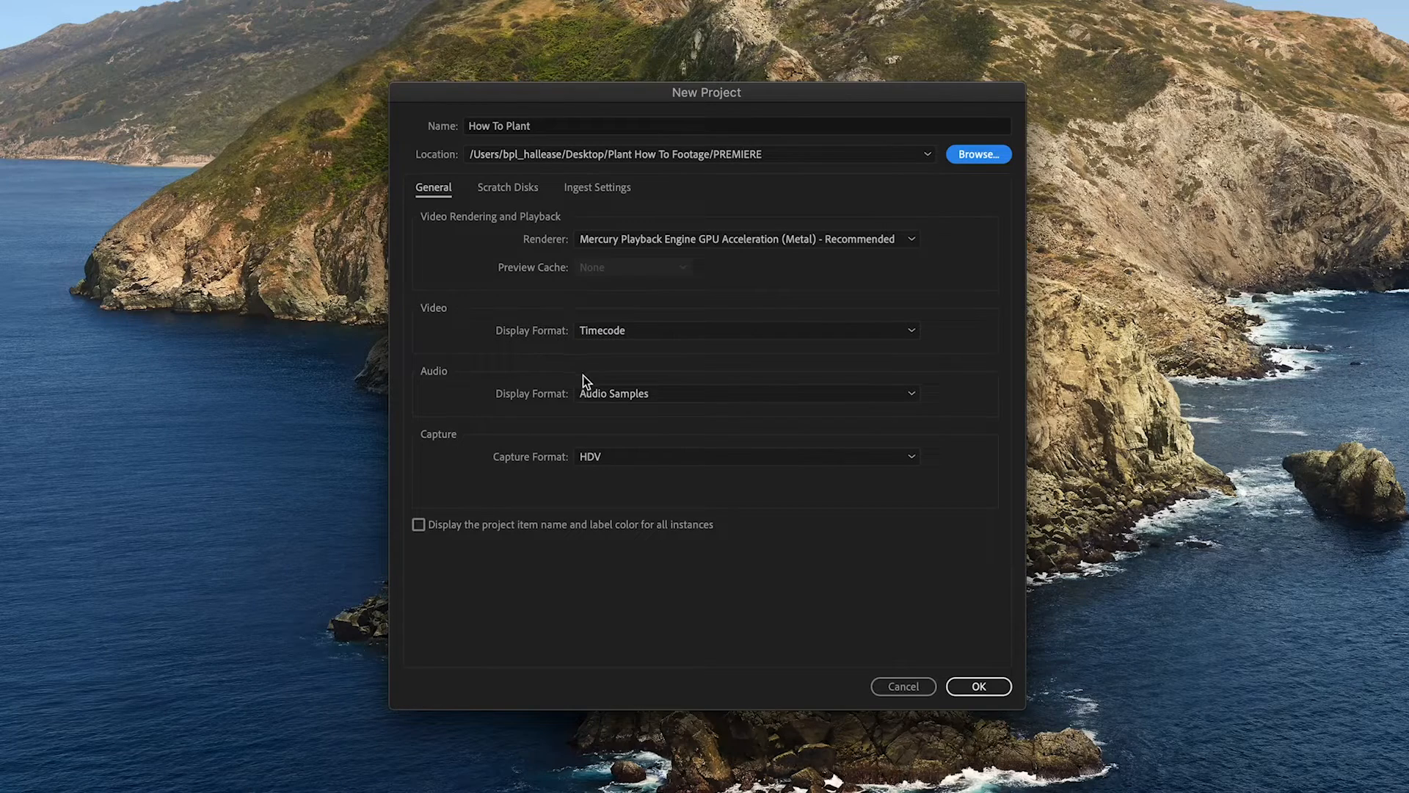
# - Set the Captured Video, Captured Audio, Video Previews and Project Auto Save scratch disks to Same as Project and create the project
pyautogui.click(502, 189)
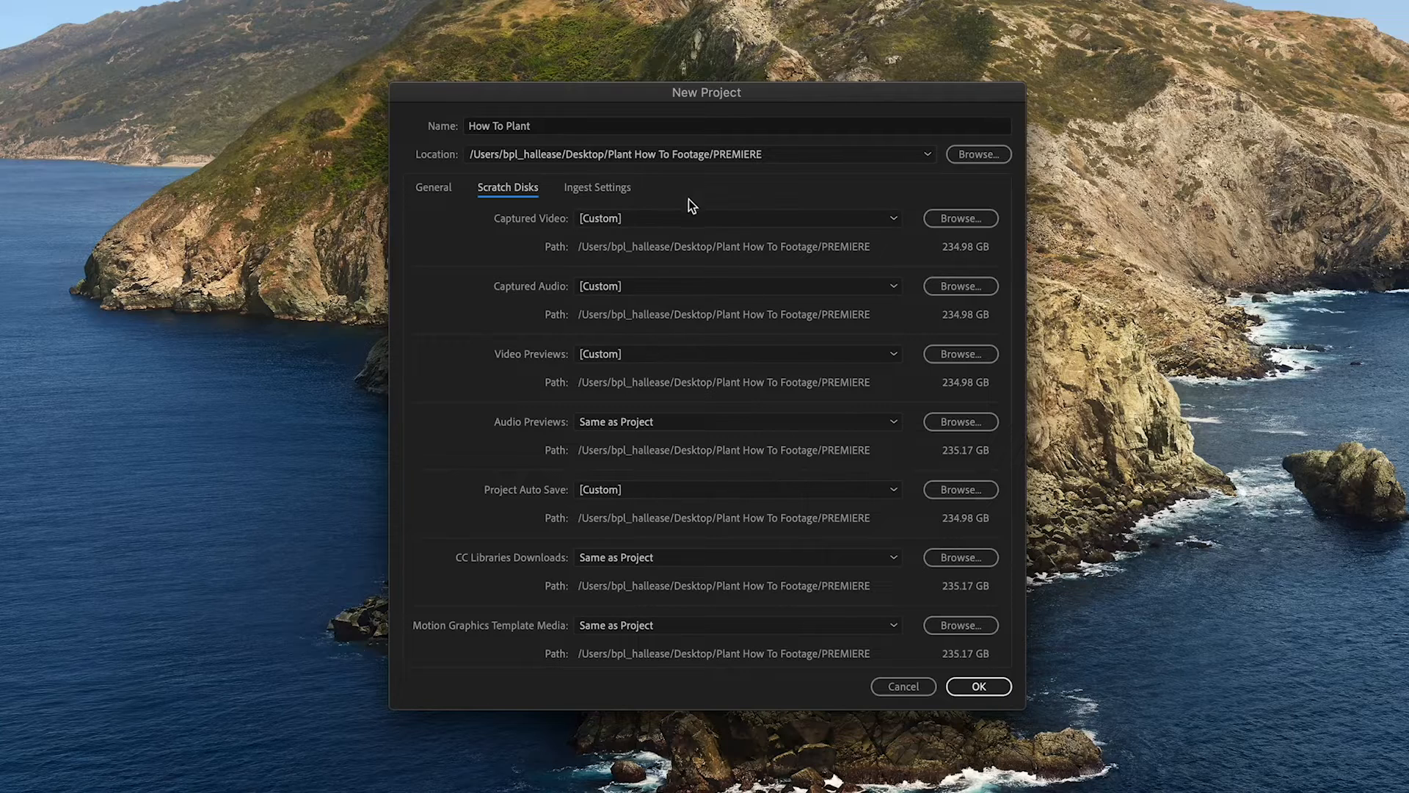
pyautogui.click(692, 220)
pyautogui.click(689, 259)
pyautogui.click(728, 286)
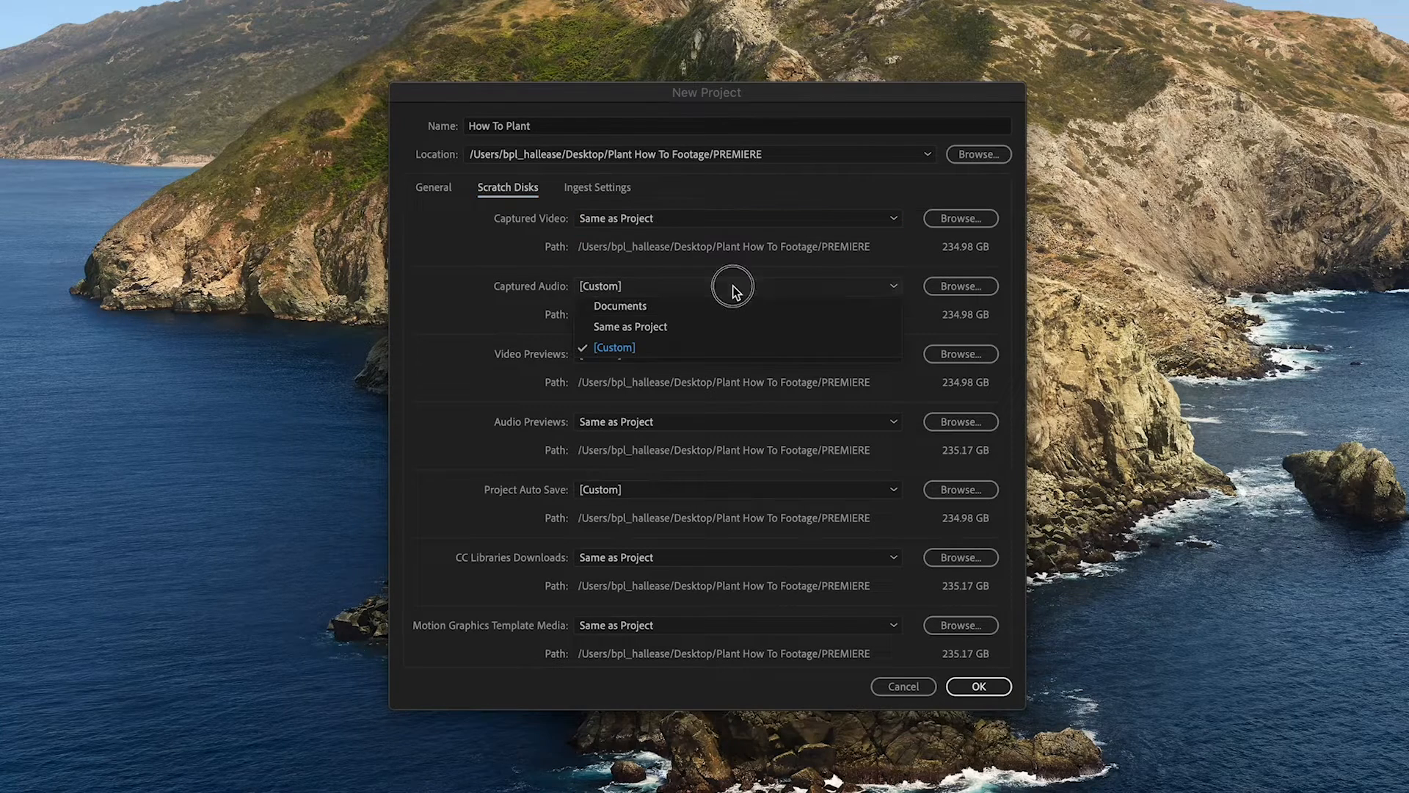
pyautogui.click(715, 328)
pyautogui.click(734, 354)
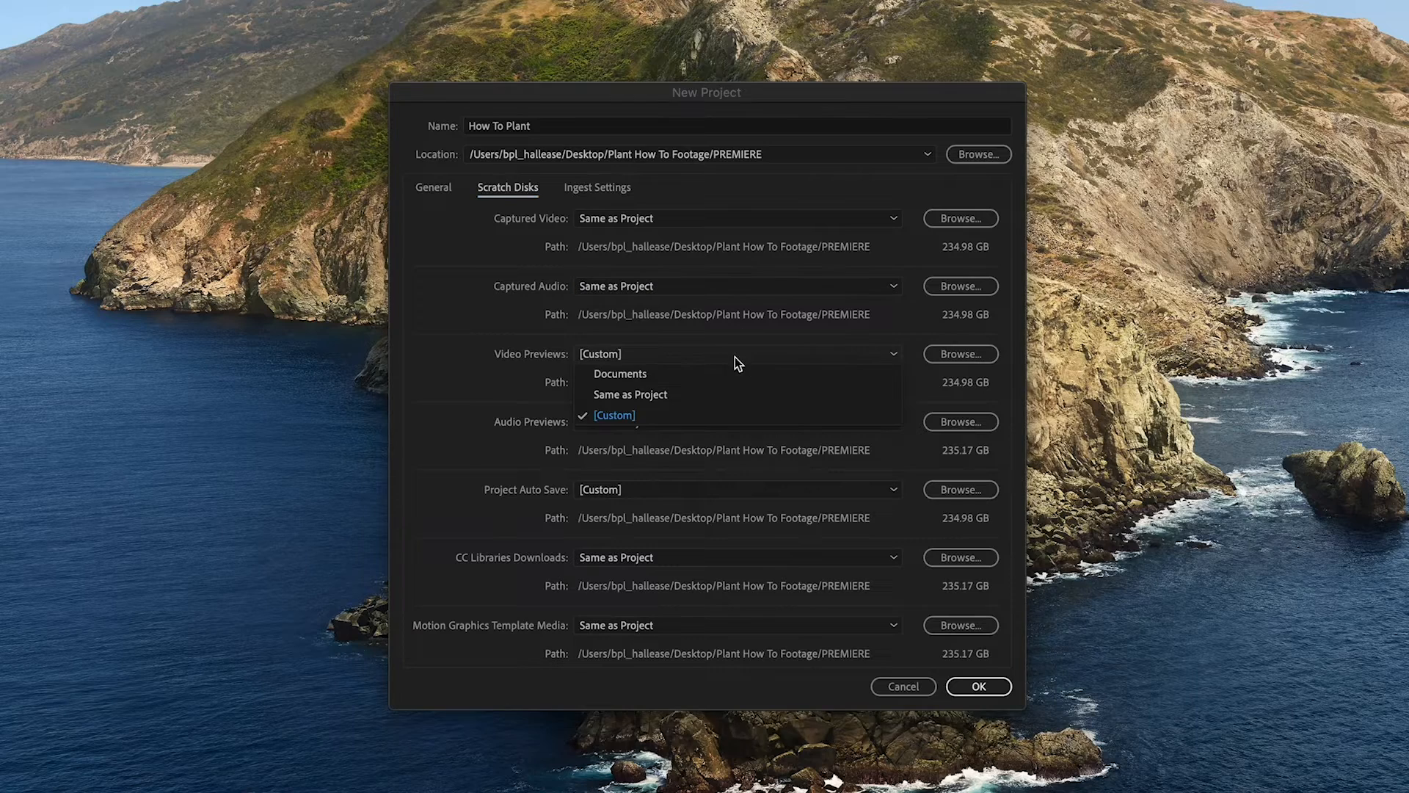
pyautogui.click(717, 395)
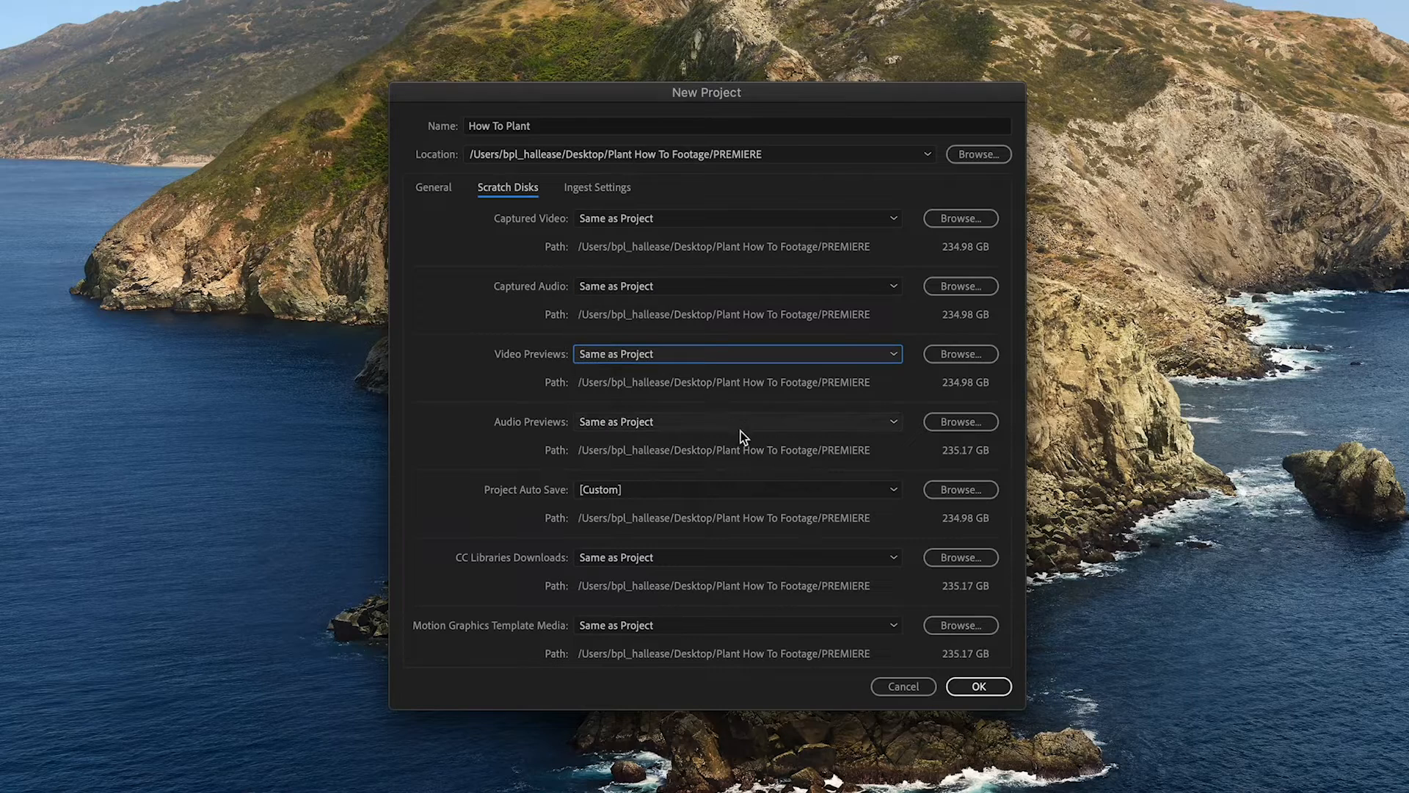
pyautogui.click(762, 491)
pyautogui.click(730, 533)
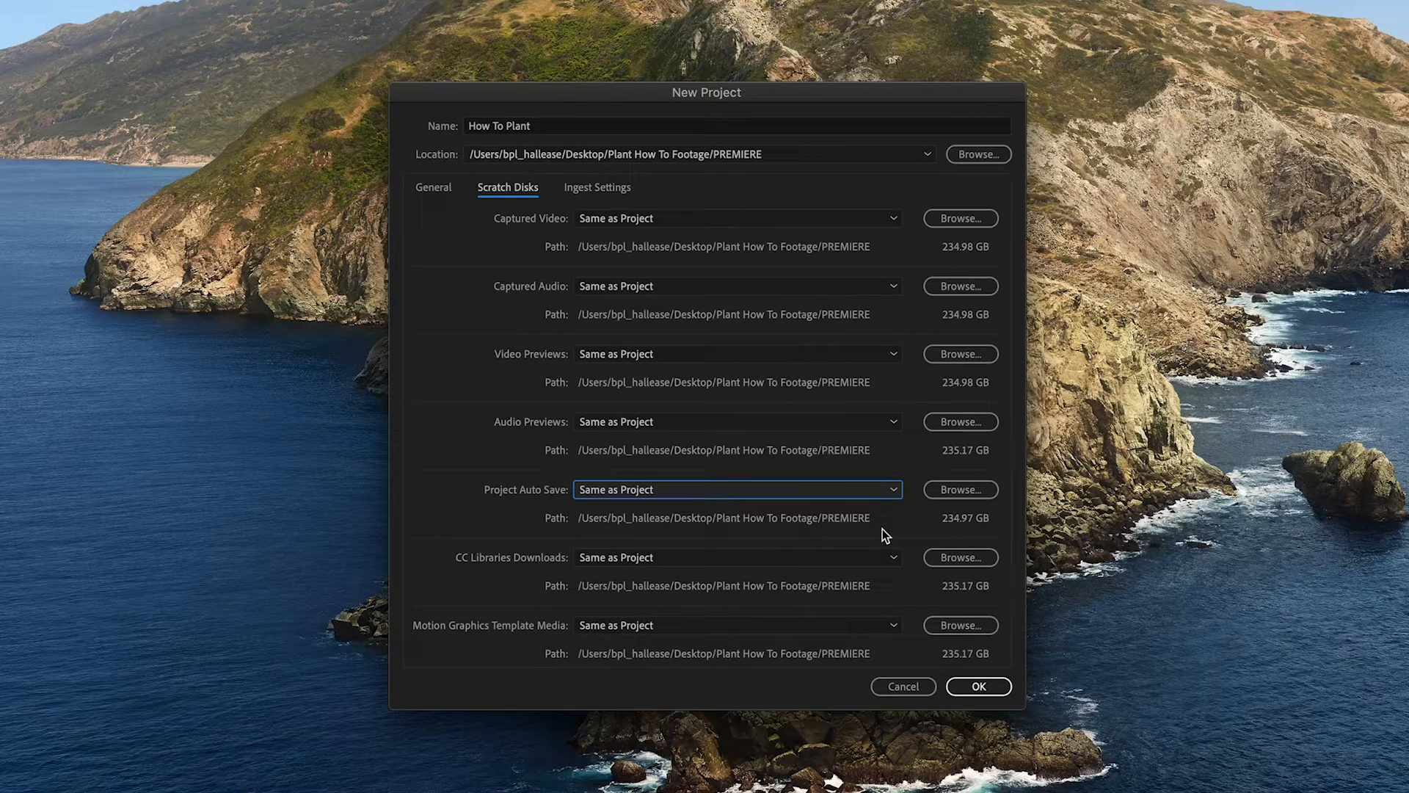
pyautogui.click(979, 686)
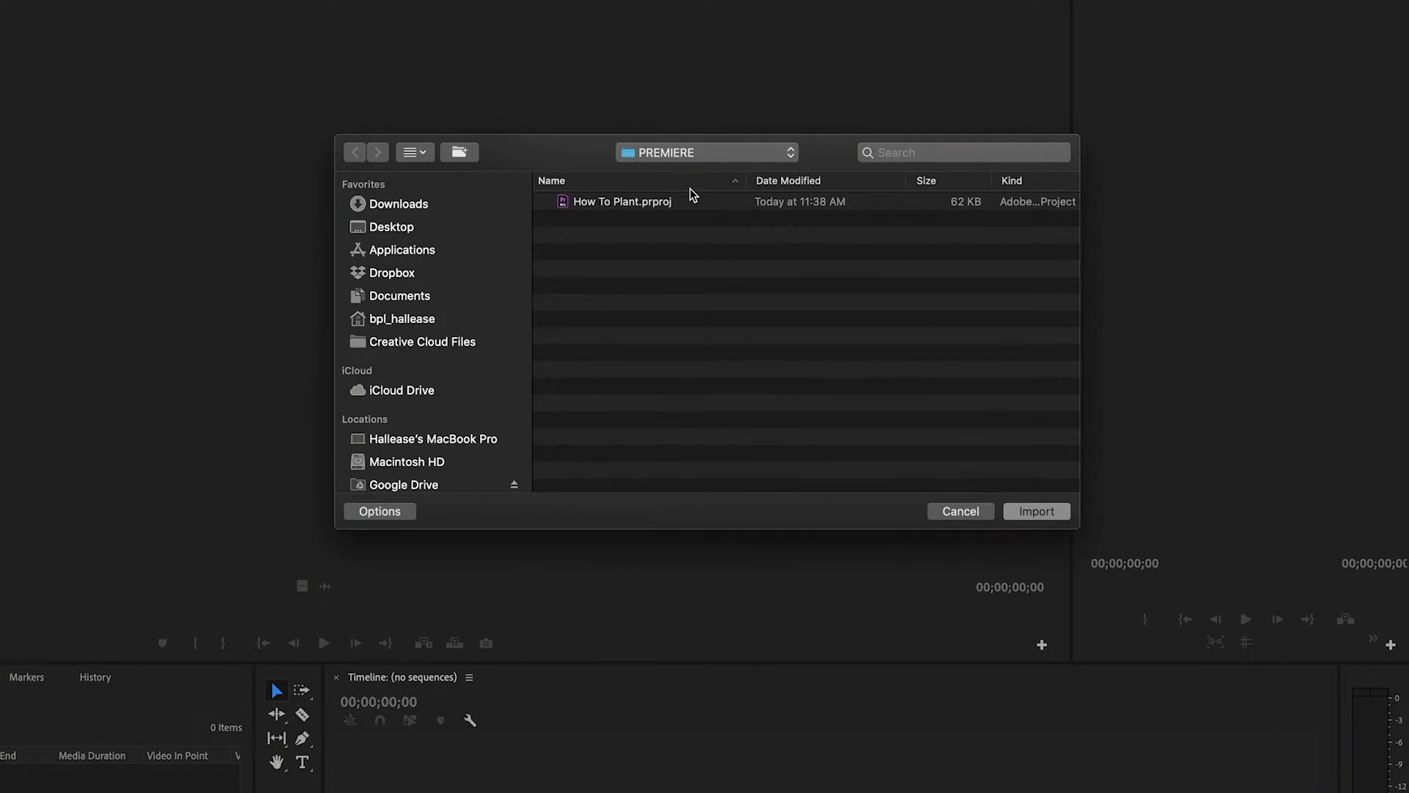
# - Import the ASSETS, FOOTAGE, IMAGES and MUSIC folders from Plant How To Footage into the project
pyautogui.click(721, 153)
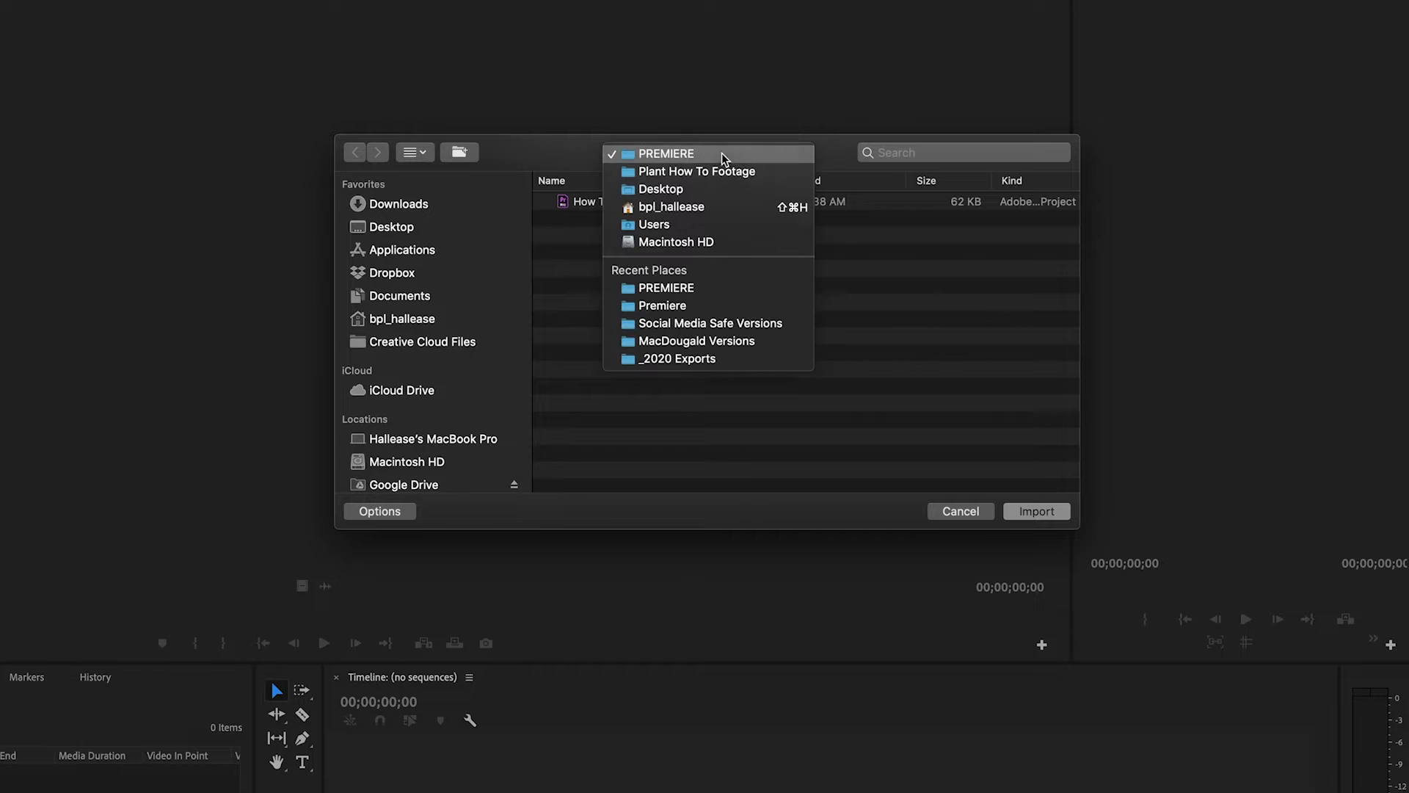
pyautogui.click(757, 172)
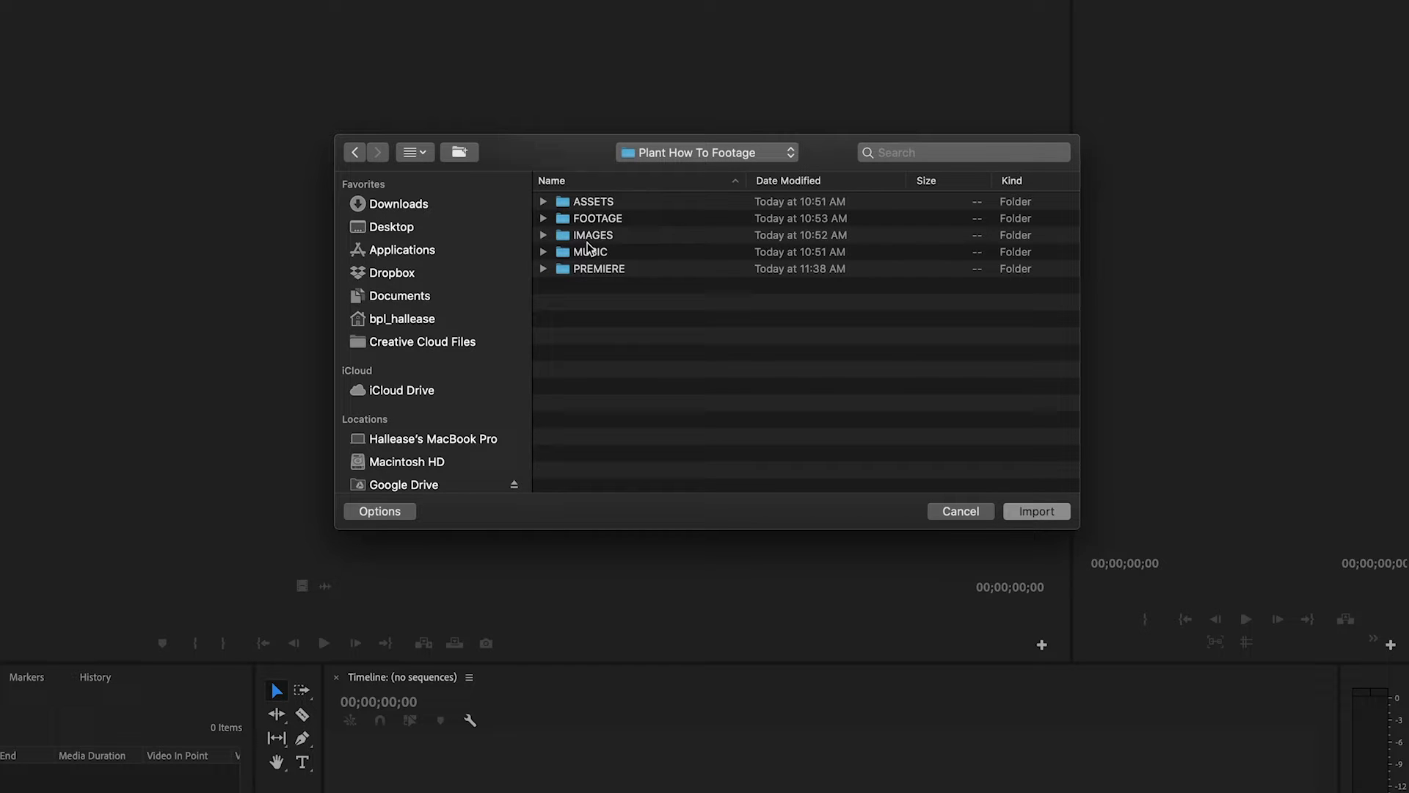
pyautogui.click(543, 269)
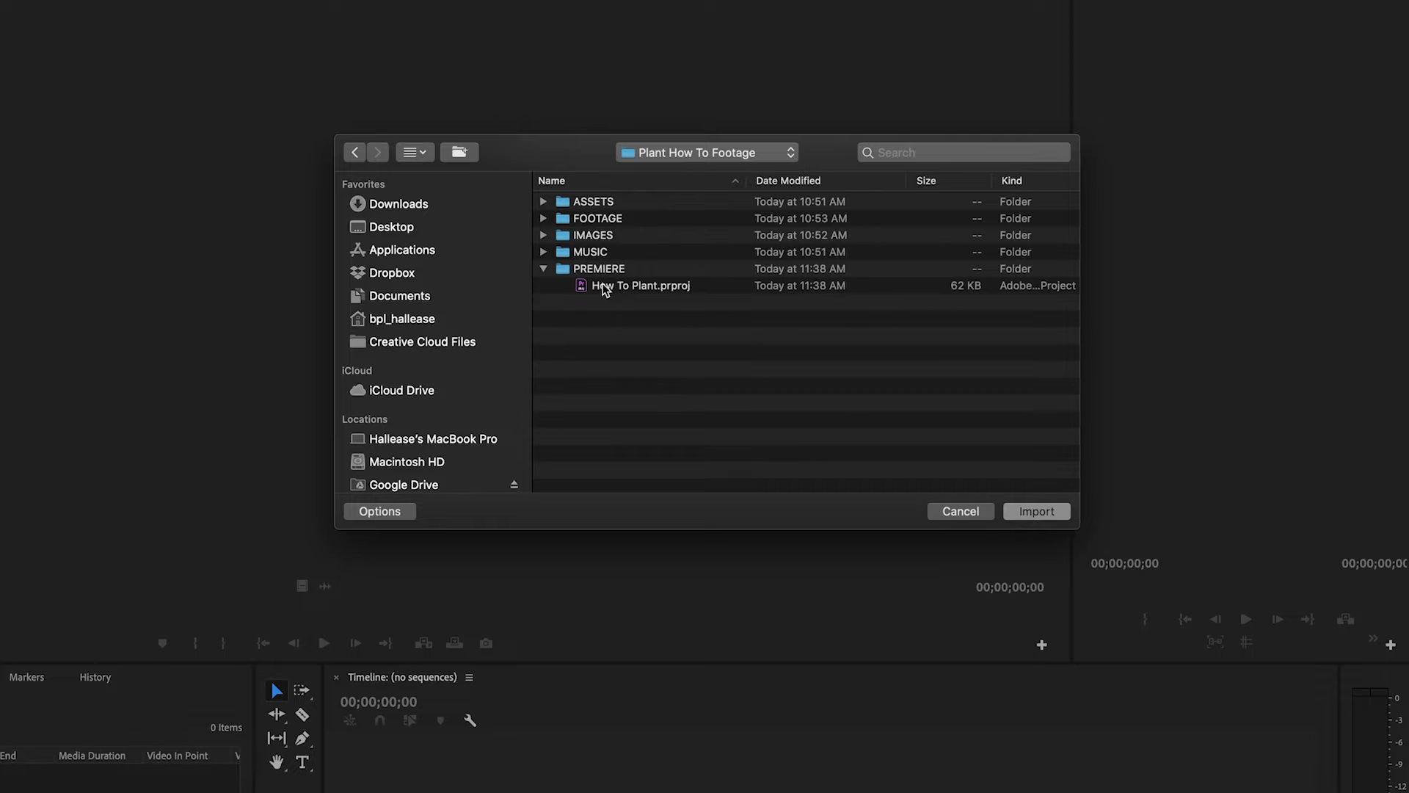
pyautogui.click(543, 269)
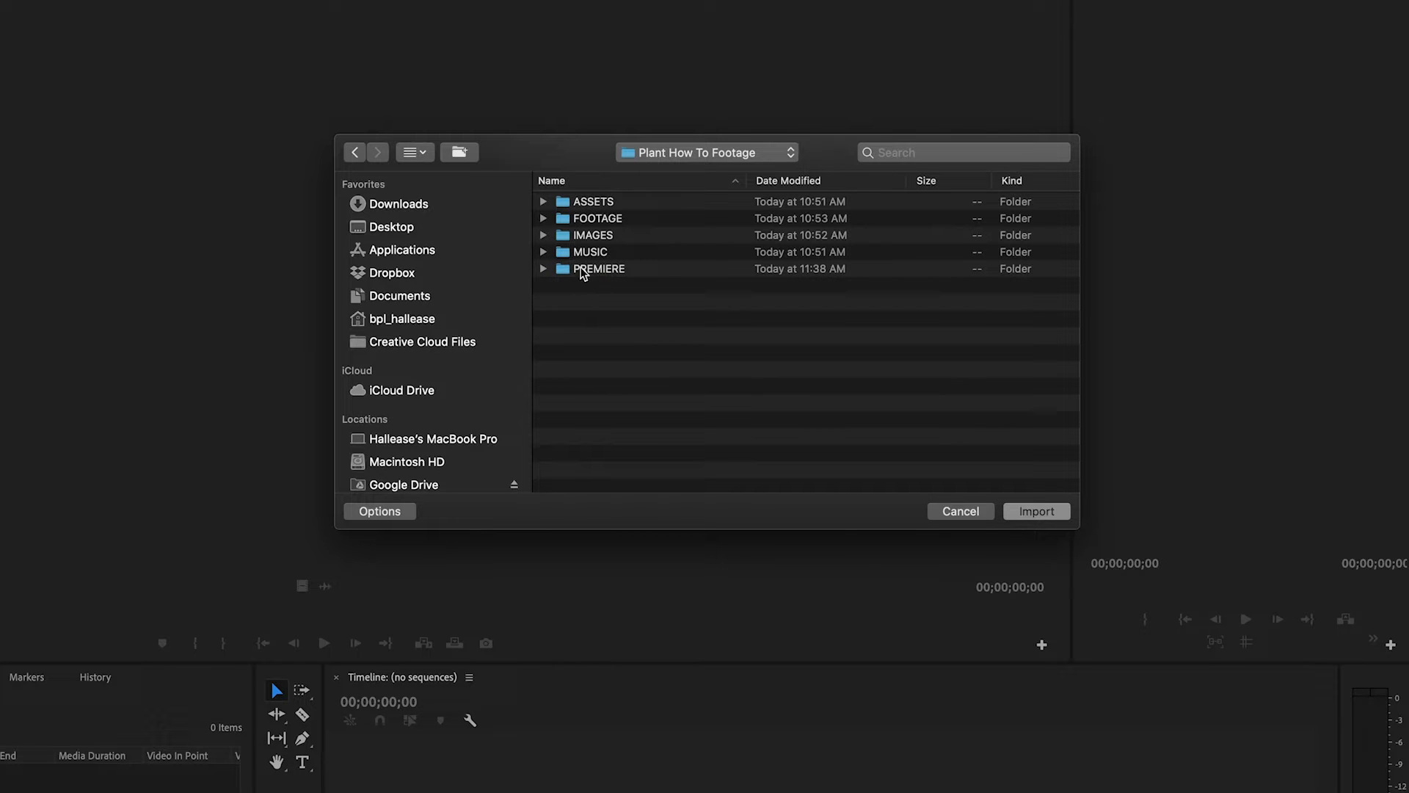
pyautogui.click(601, 254)
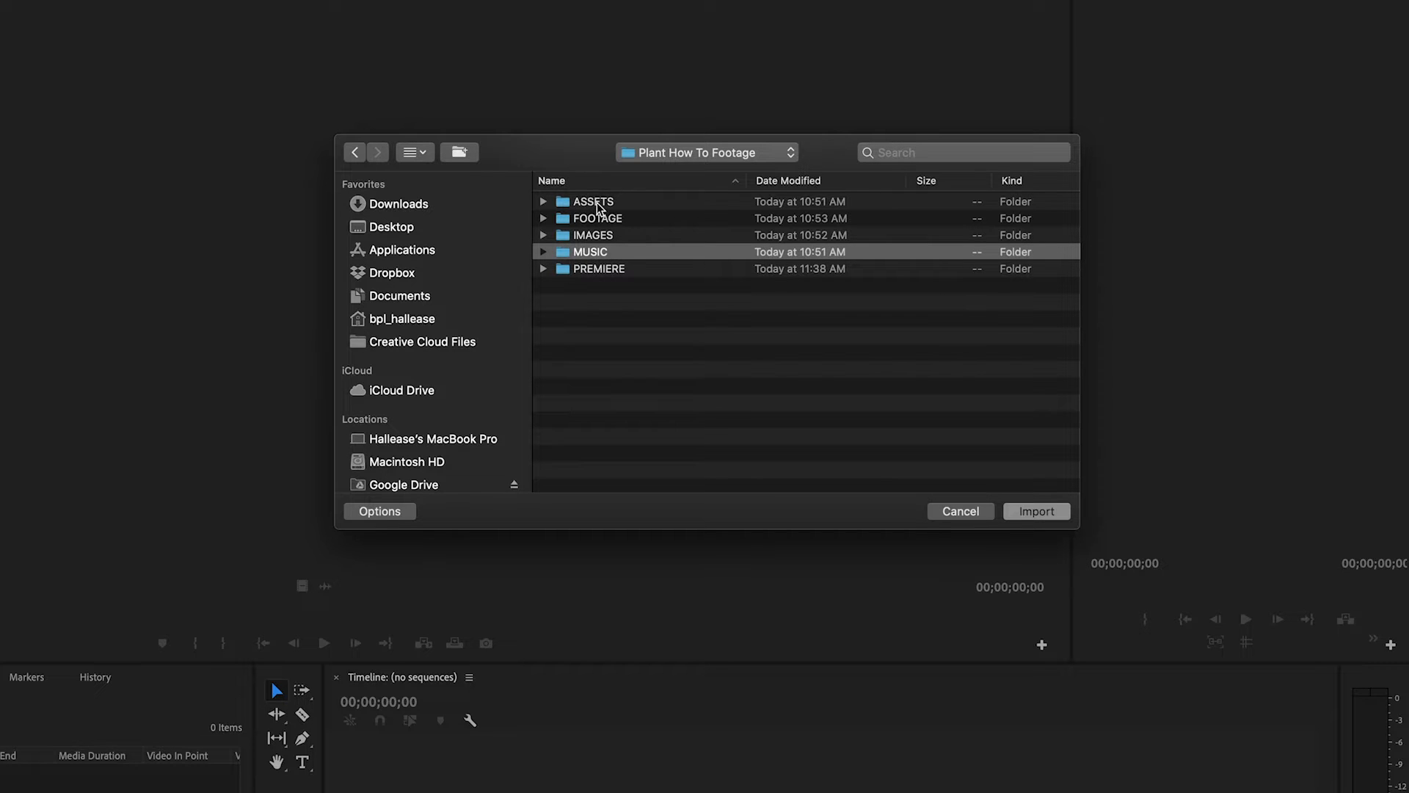
pyautogui.keyDown('shift'); pyautogui.click(598, 204); pyautogui.keyUp('shift')
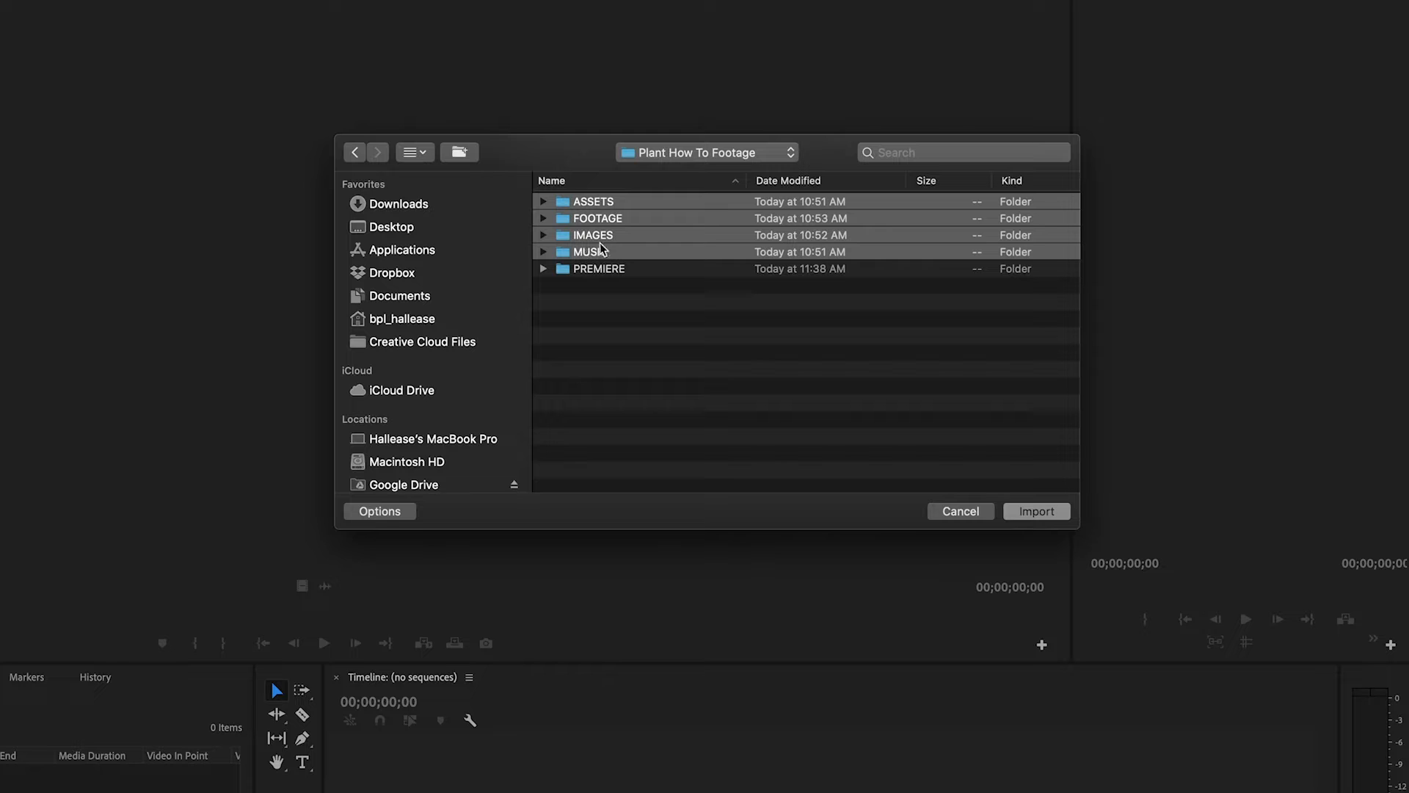
pyautogui.click(1052, 511)
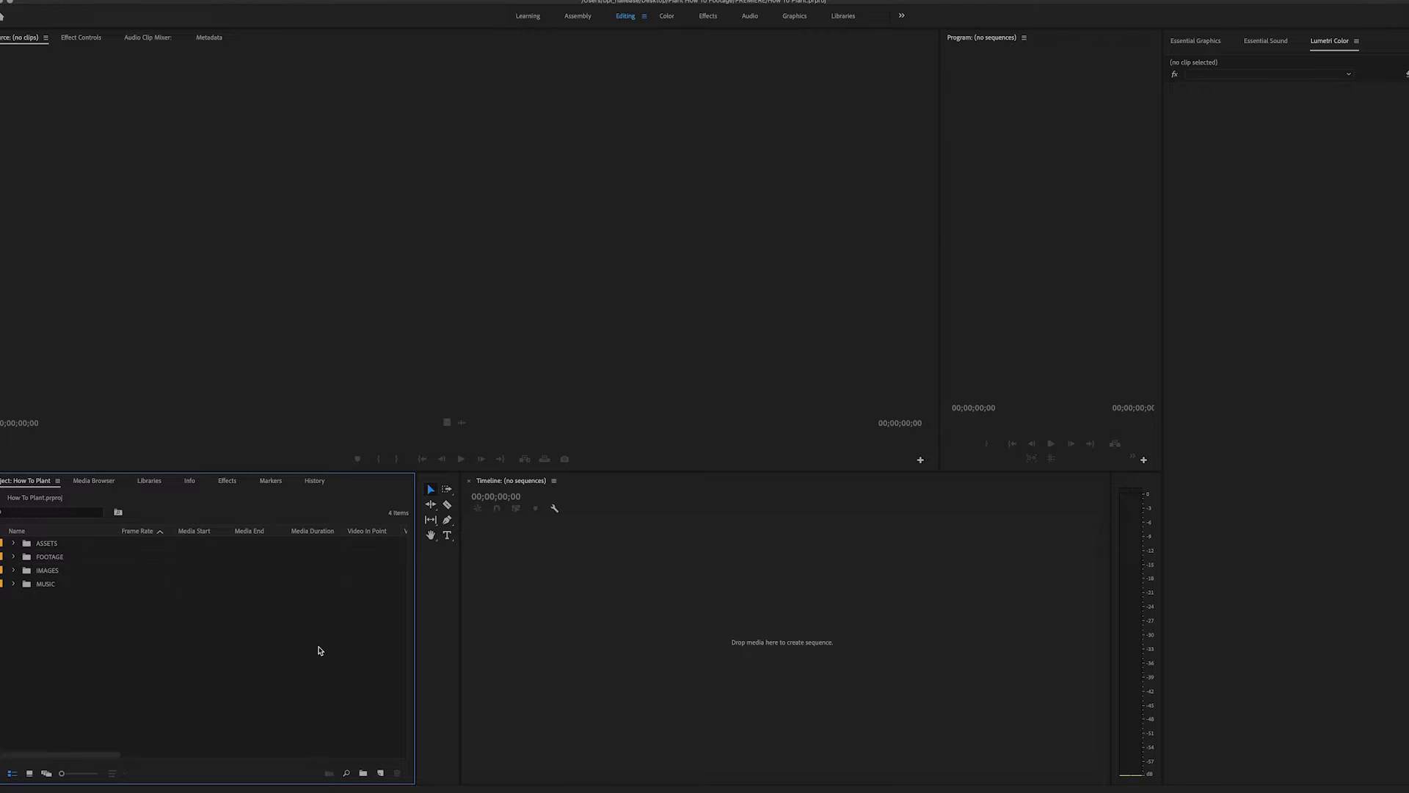
# - Examine the contents of the imported IMAGES and FOOTAGE bins
pyautogui.click(12, 571)
pyautogui.click(12, 571)
pyautogui.click(13, 557)
pyautogui.click(13, 557)
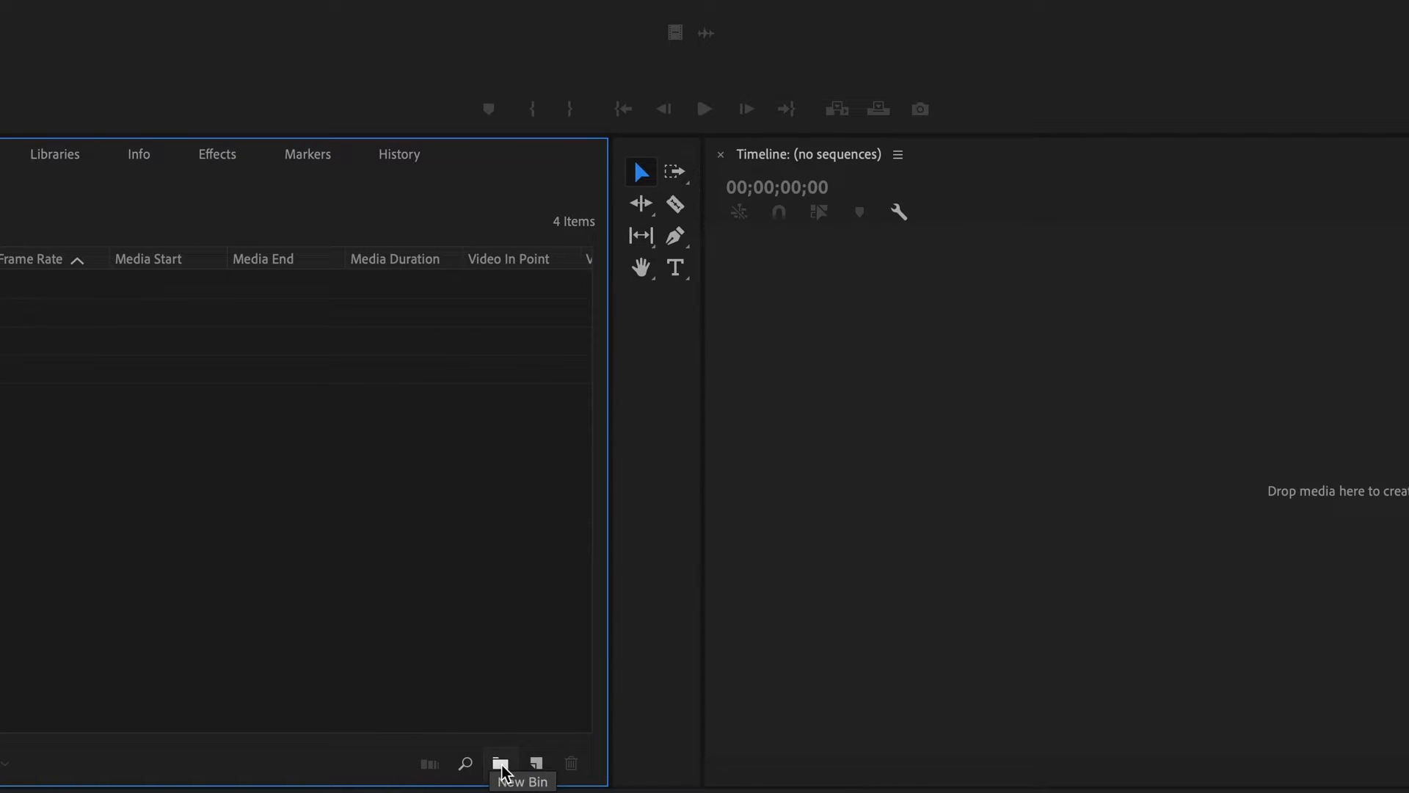
# - Create a new bin in the project and name it MUSIC 1
pyautogui.click(502, 765)
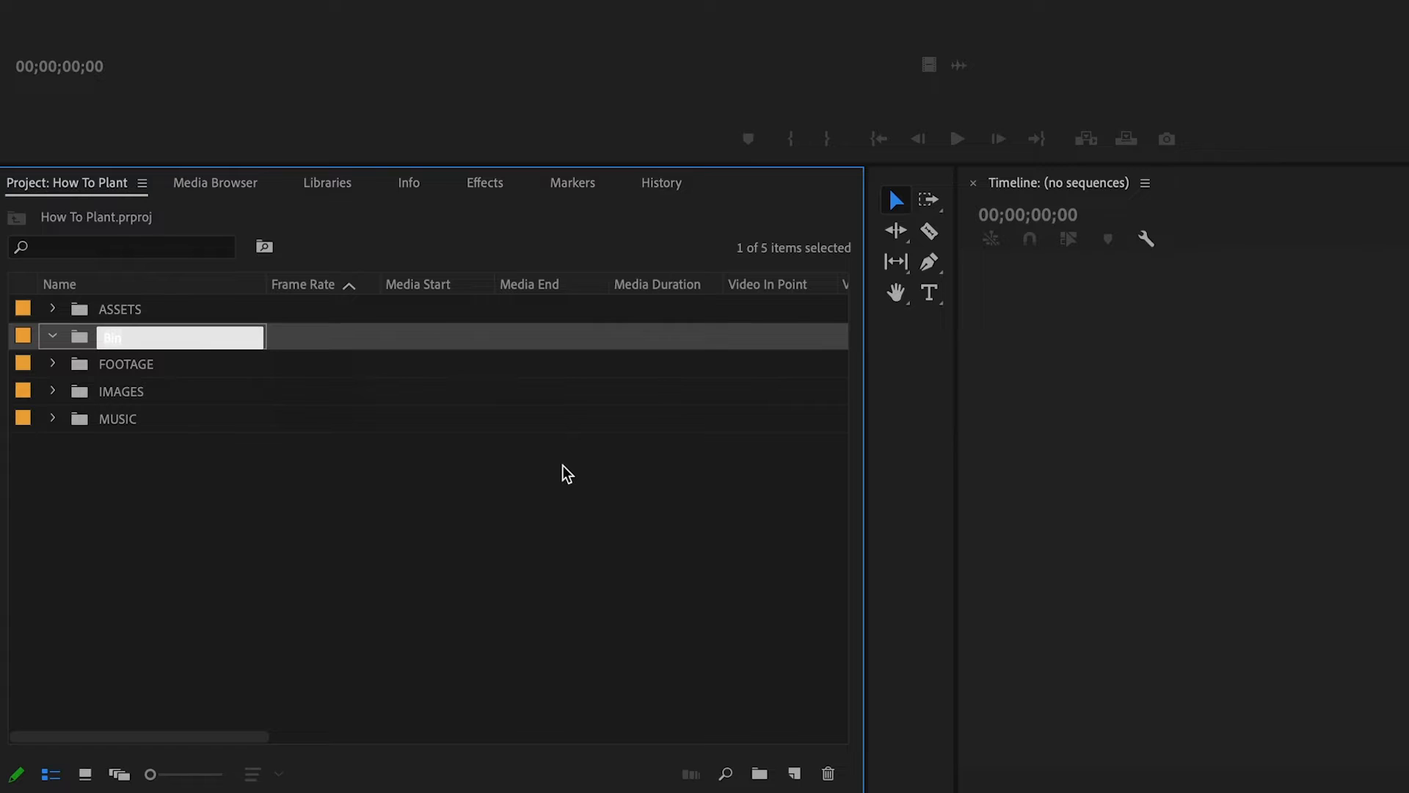
pyautogui.write('MUSIC 1')
pyautogui.press('Return')
pyautogui.click(460, 549)
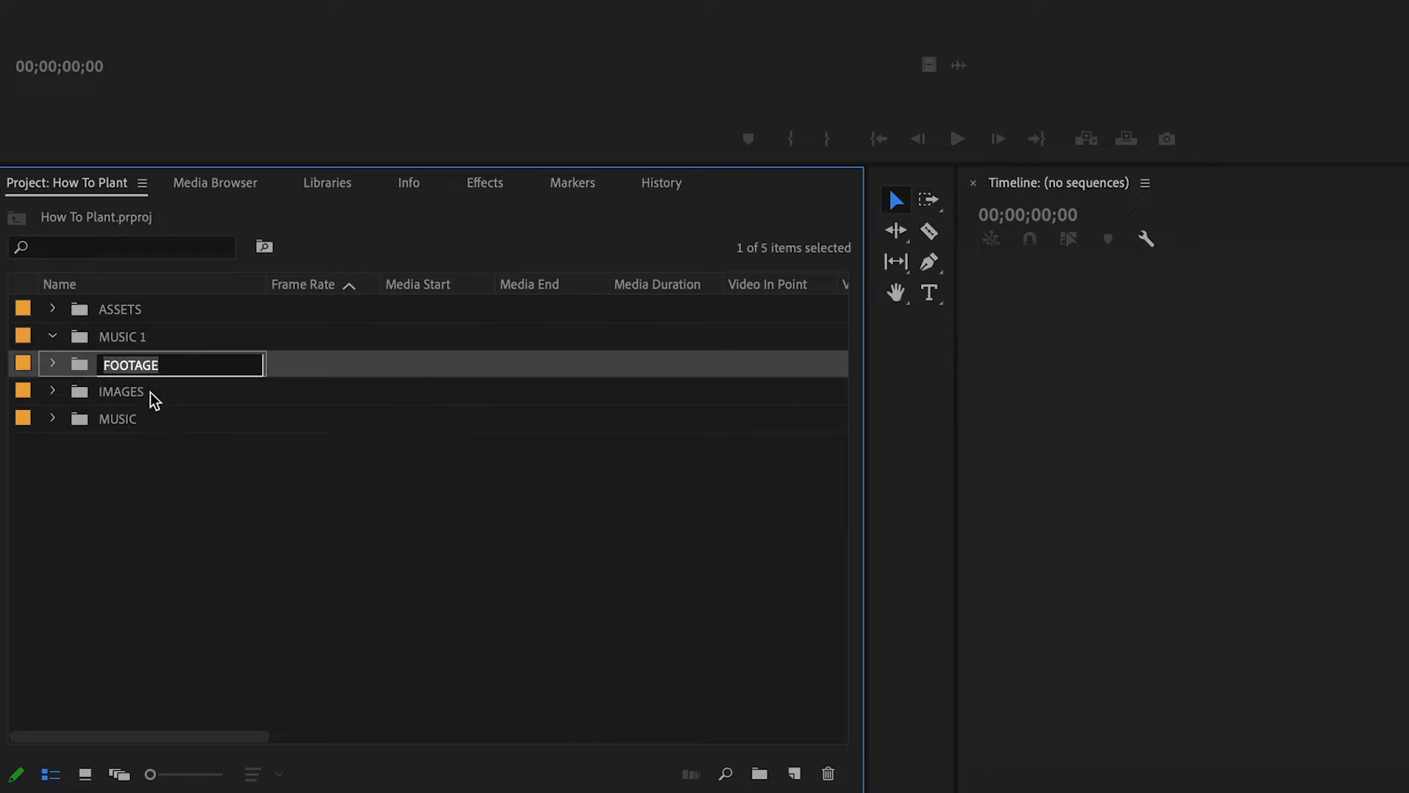
# - Try moving DSC01944.JPG from the IMAGES bin into the MUSIC 1 bin, and undo the move
pyautogui.click(52, 390)
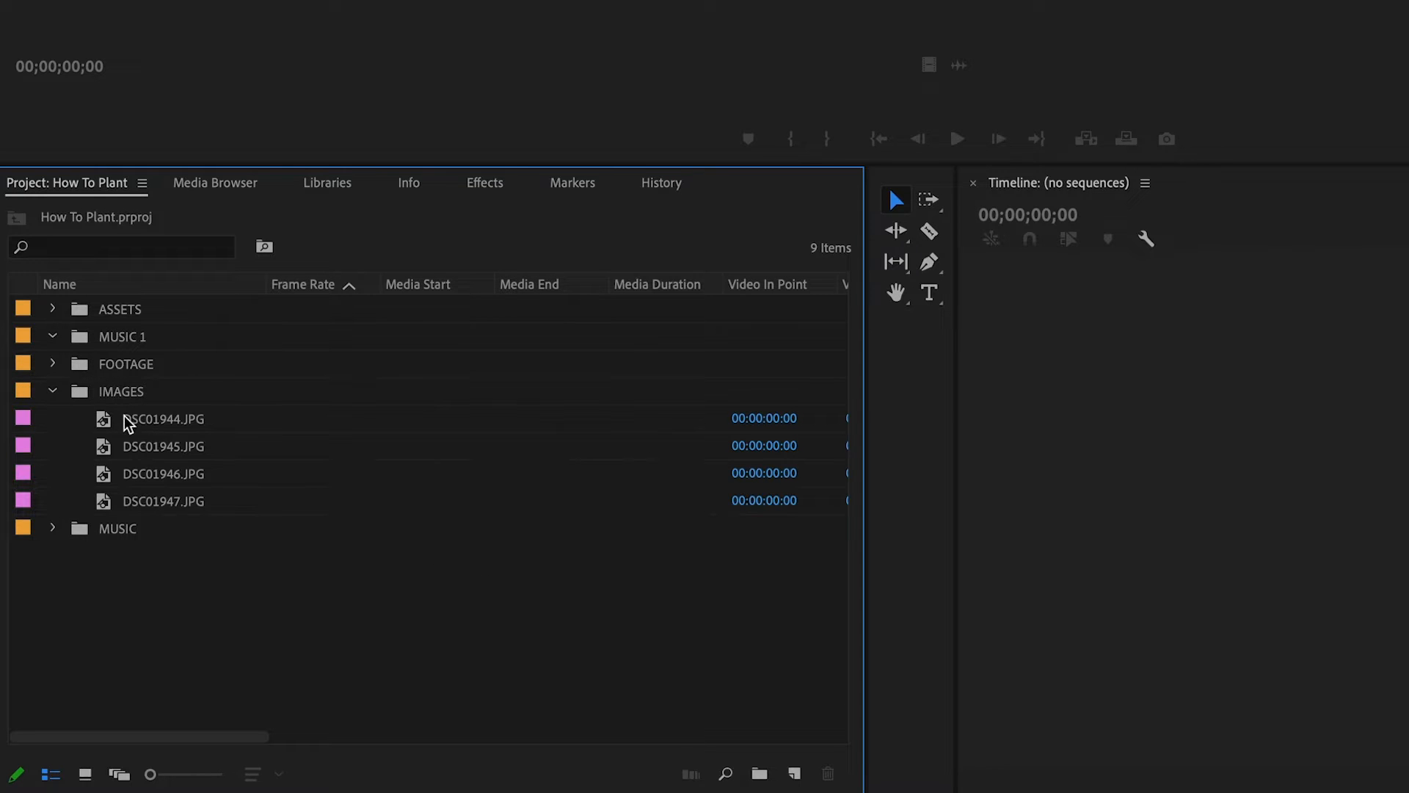
pyautogui.click(149, 424)
pyautogui.moveTo(109, 336); pyautogui.dragTo(109, 335)
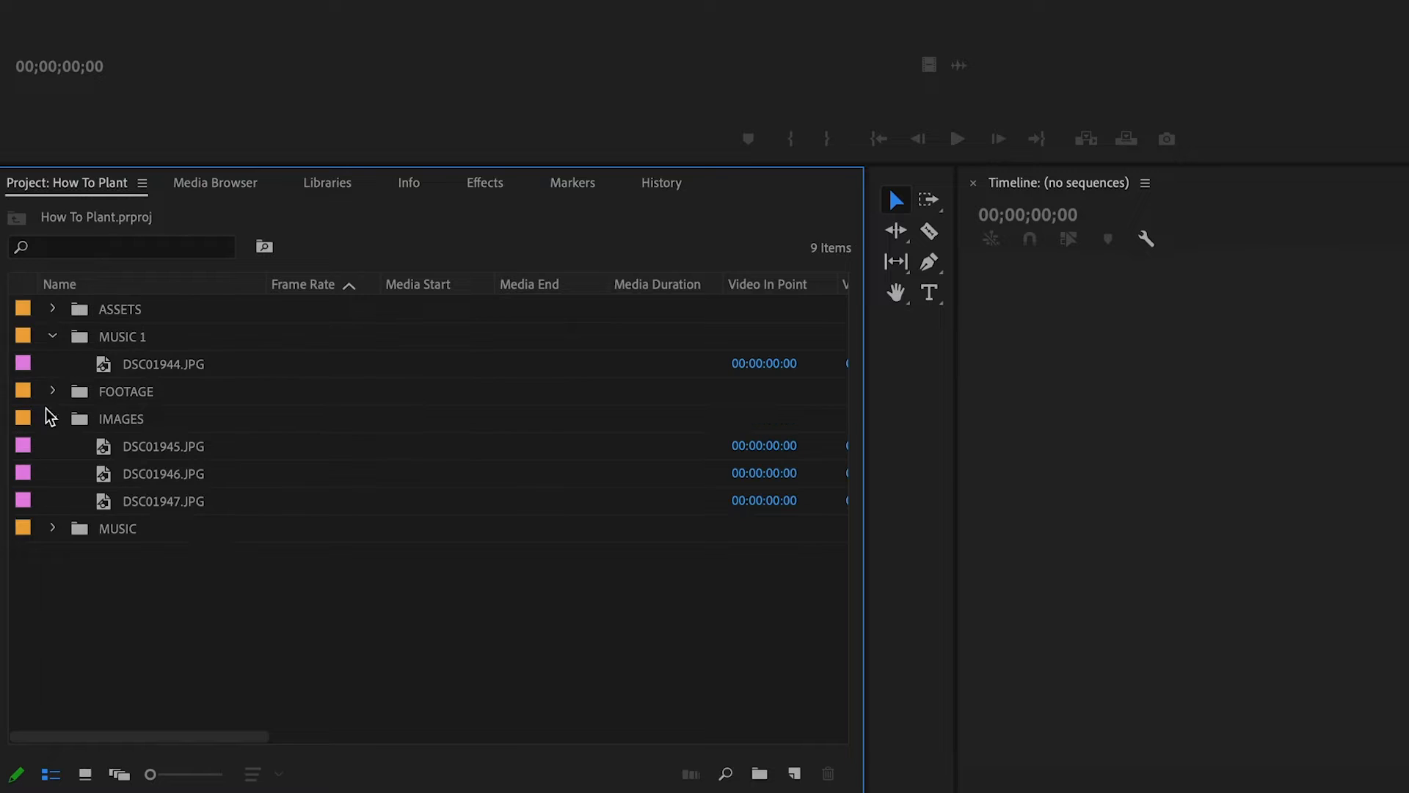
pyautogui.click(53, 336)
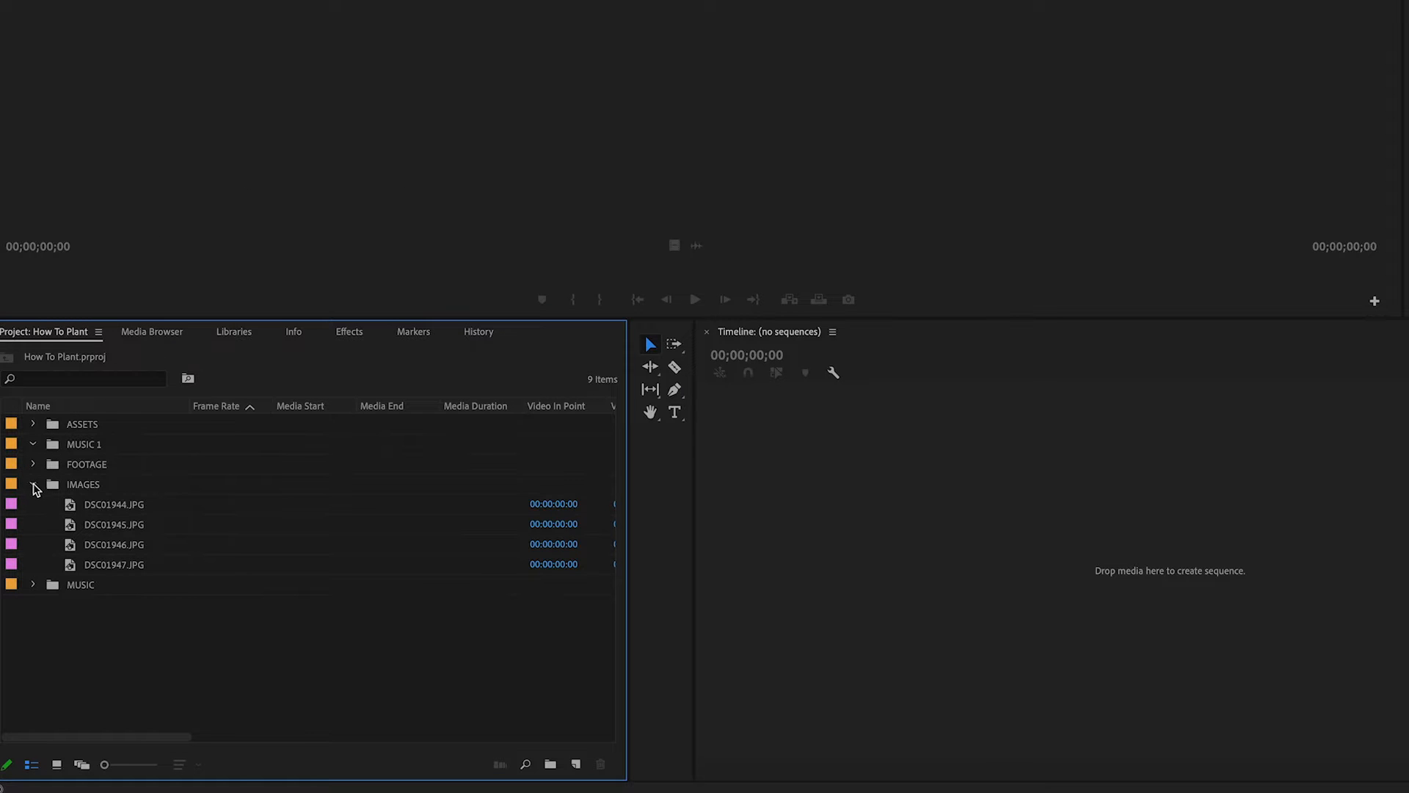
pyautogui.click(33, 485)
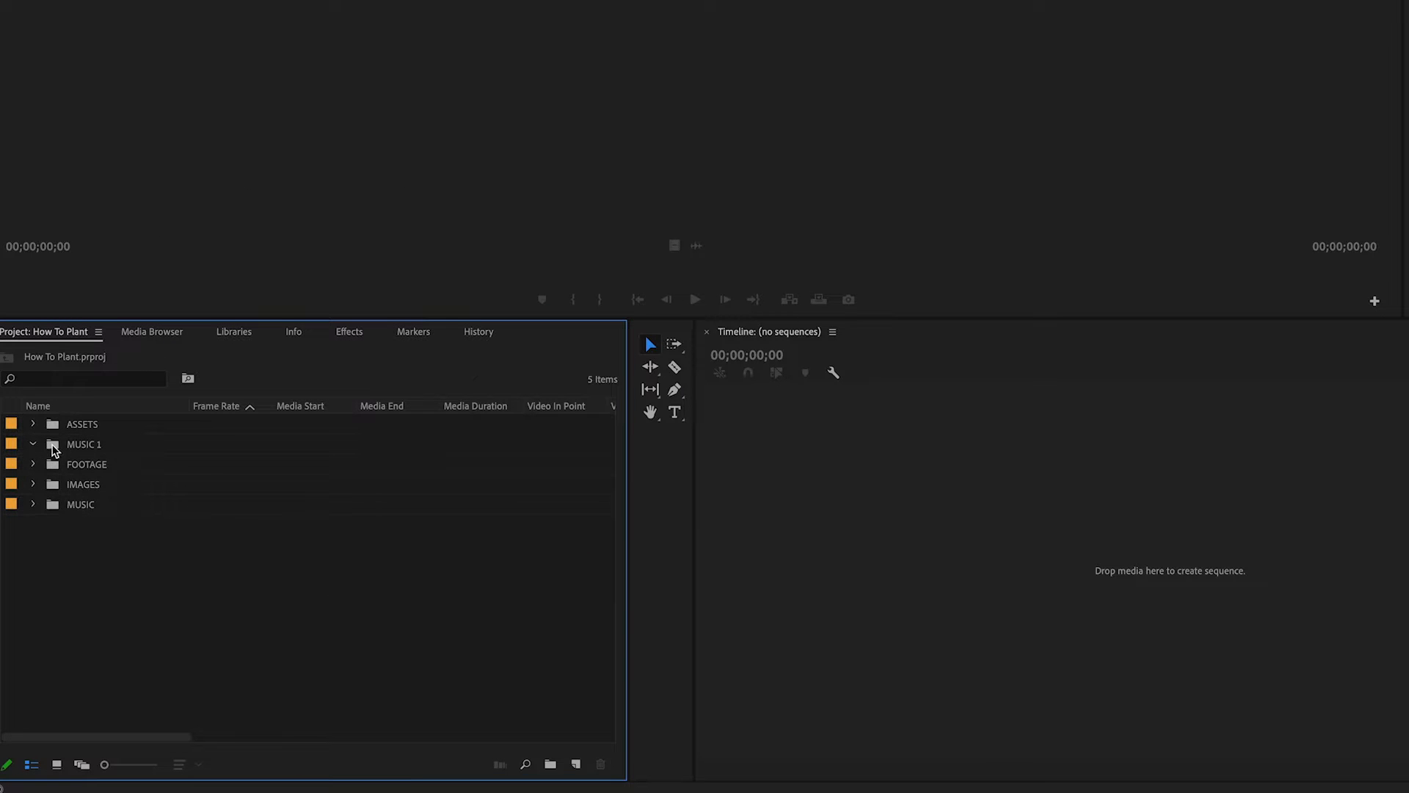
# - Delete the MUSIC 1 bin from the project
pyautogui.click(58, 446)
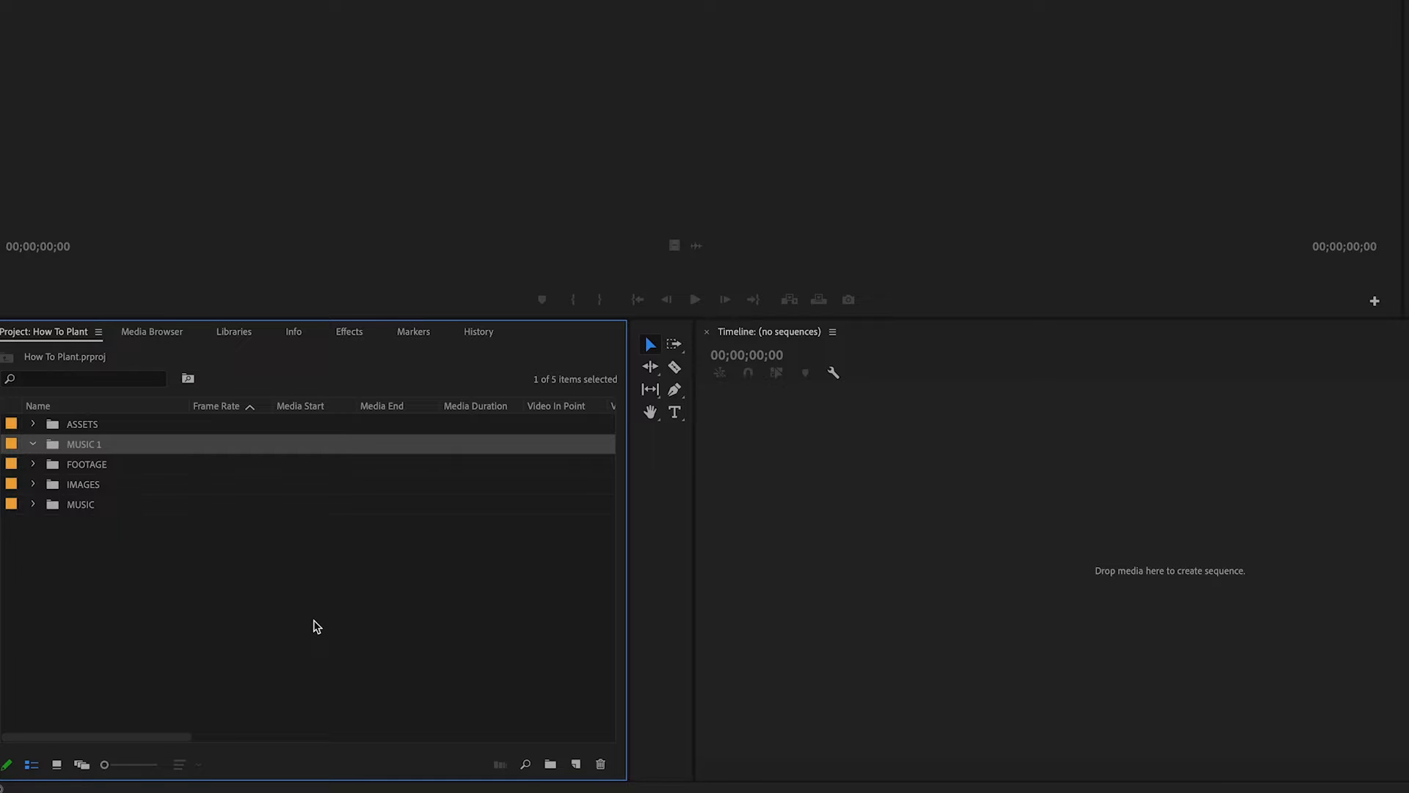
pyautogui.press('Delete')
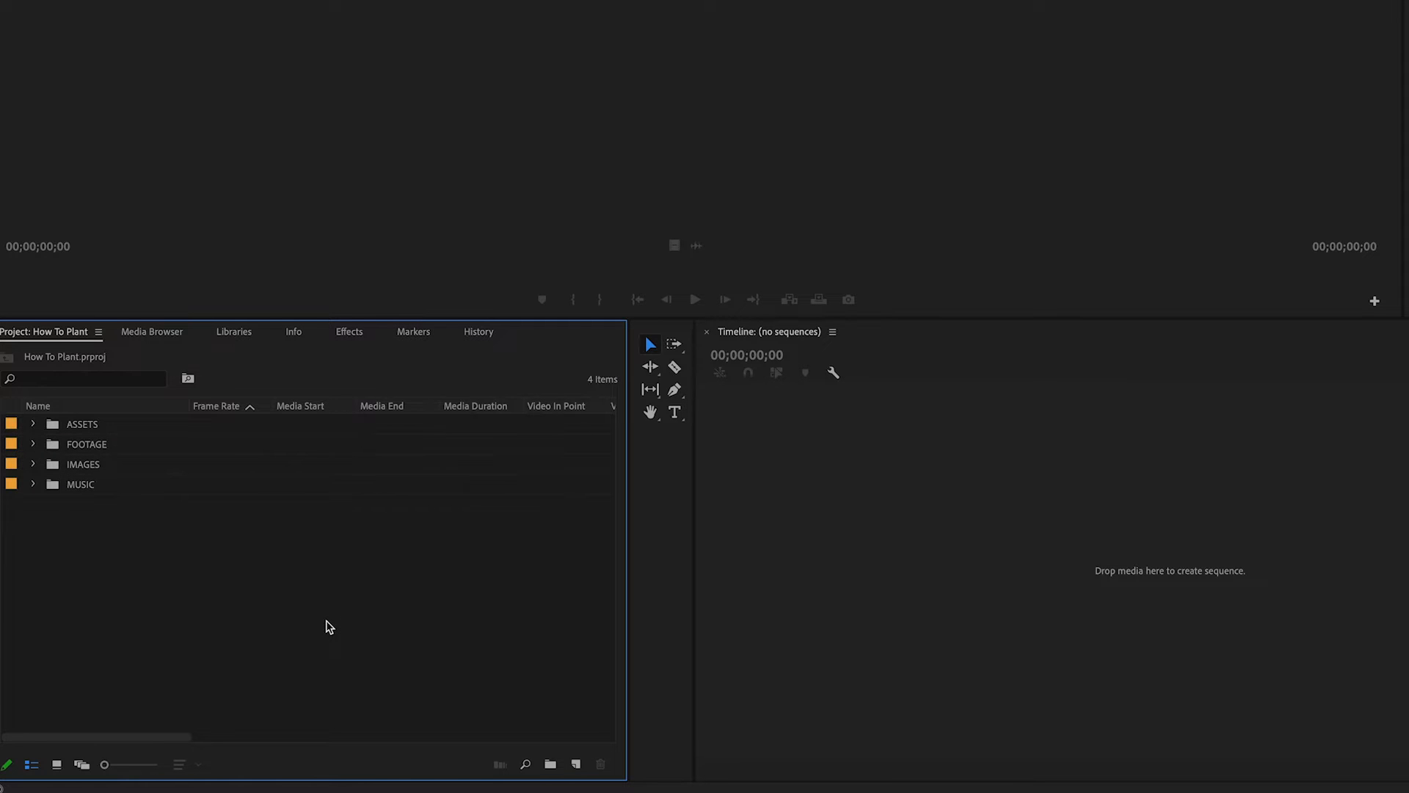
# - Add another new bin to the project
pyautogui.hotkey('ctrl', 'b')
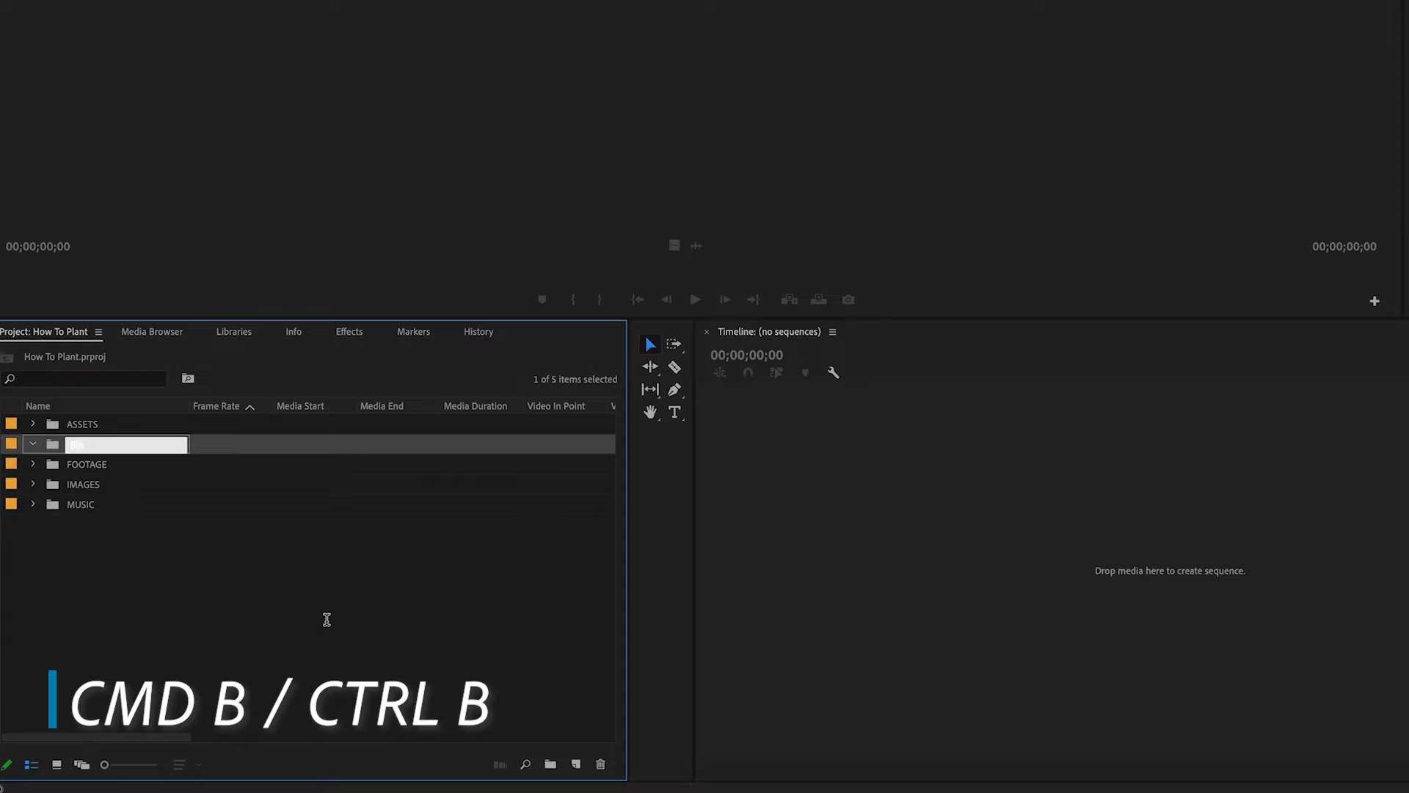
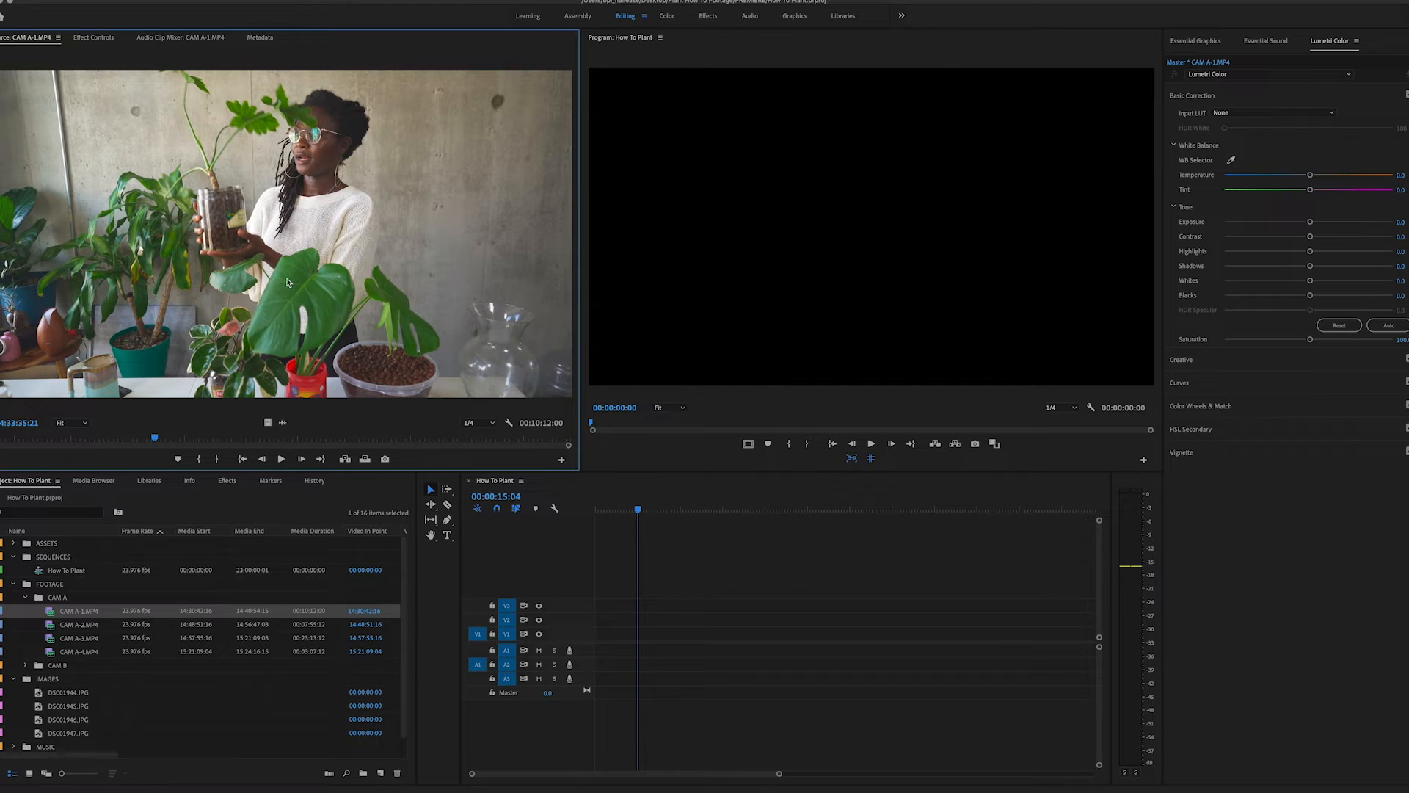
# - Place CAM A-1.MP4 from the source monitor at the start of the timeline and play the sequence
pyautogui.moveTo(291, 274); pyautogui.dragTo(596, 645)
pyautogui.click(709, 605)
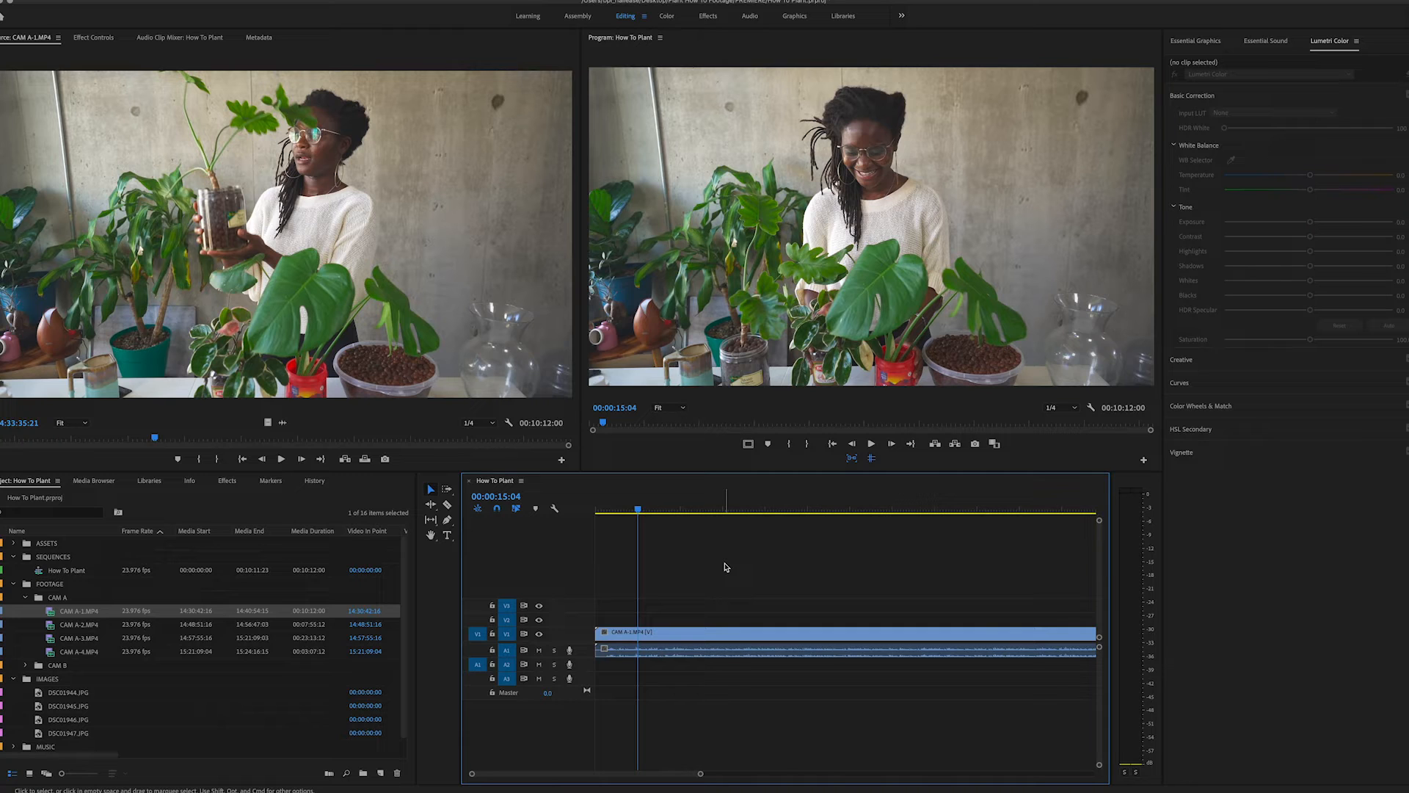
pyautogui.press('space')
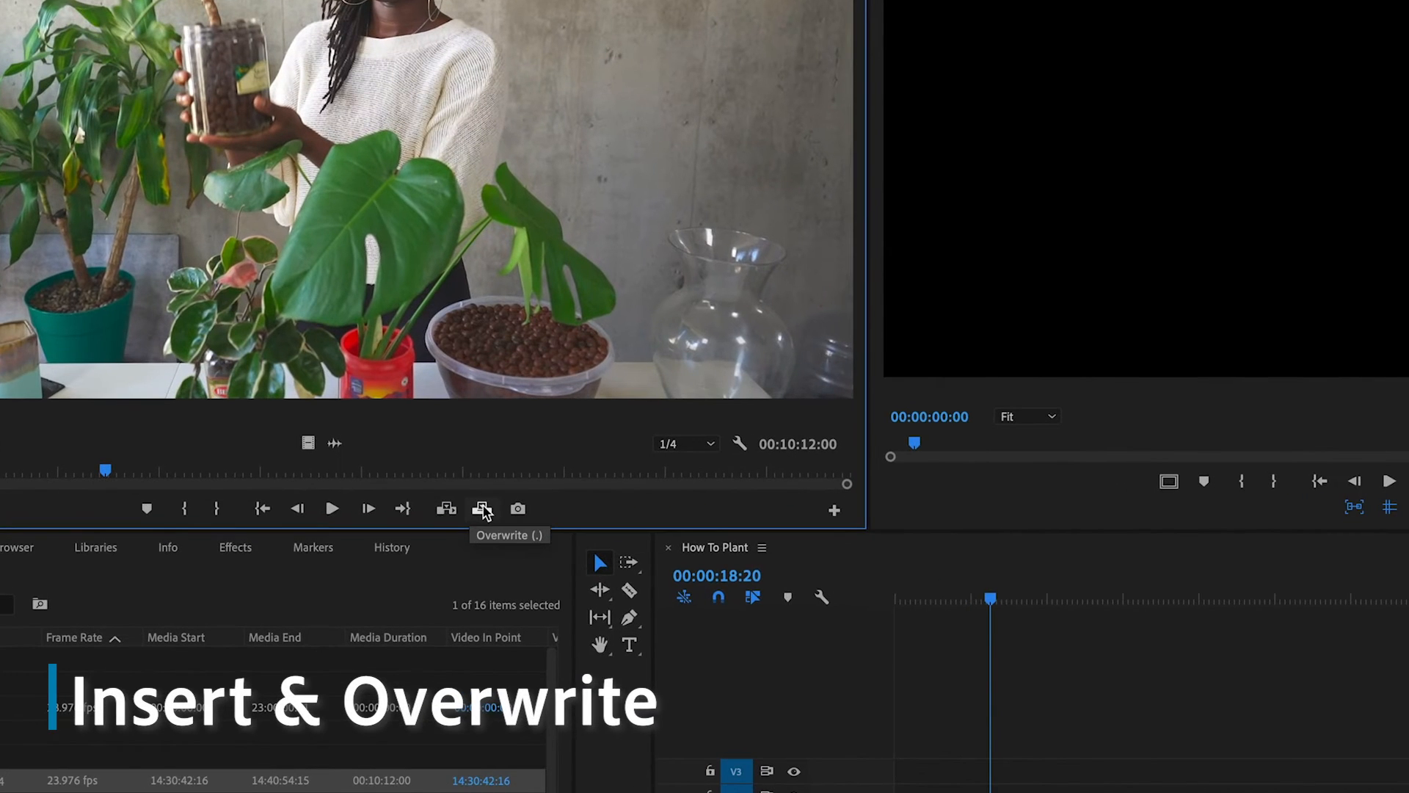
# - Insert CAM A-1.MP4 into the timeline at 00:00:18:20
pyautogui.click(447, 509)
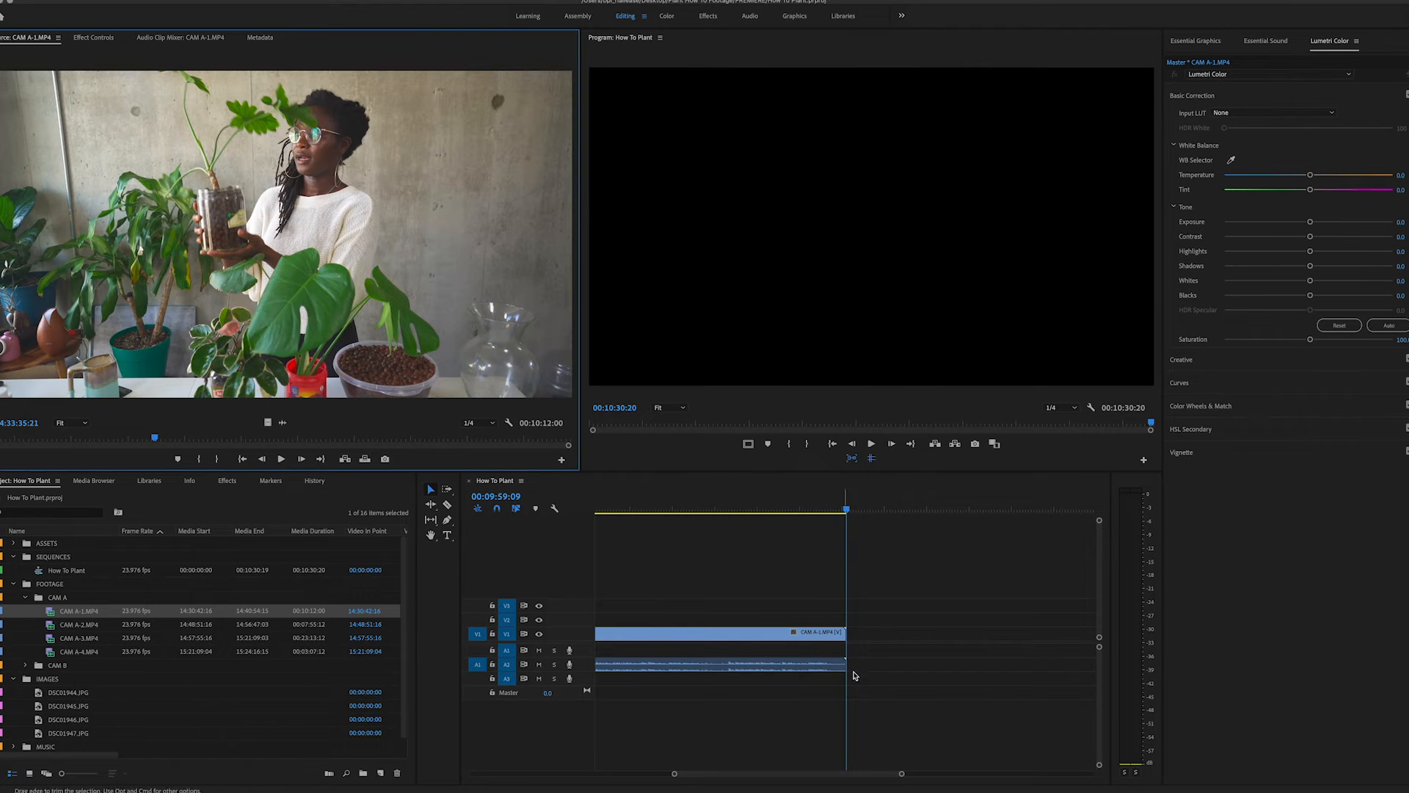
pyautogui.hscroll(-8, 850, 674)
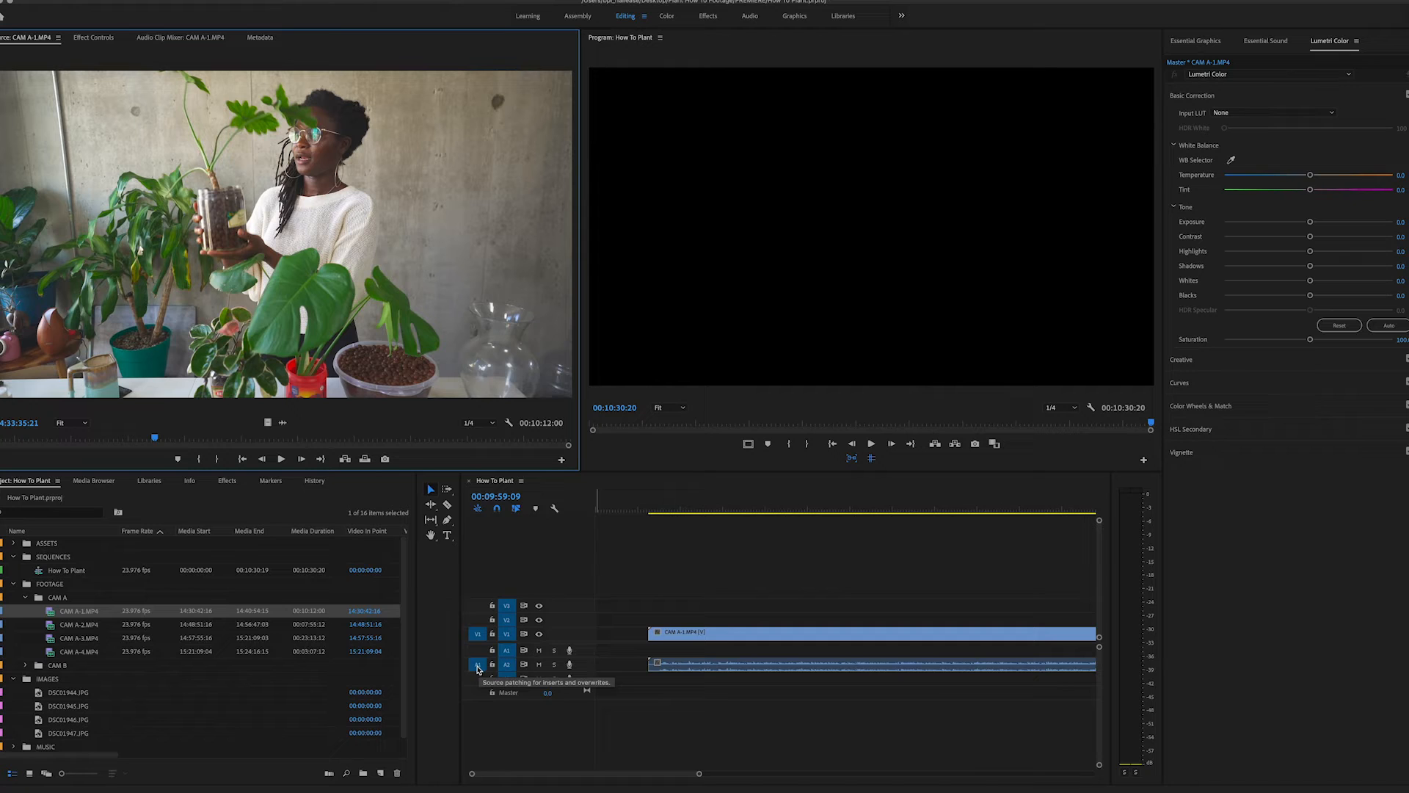
# - Patch the source audio to track A1 and insert CAM A-1.MP4 again at the end of the first clip
pyautogui.moveTo(479, 664); pyautogui.dragTo(478, 652)
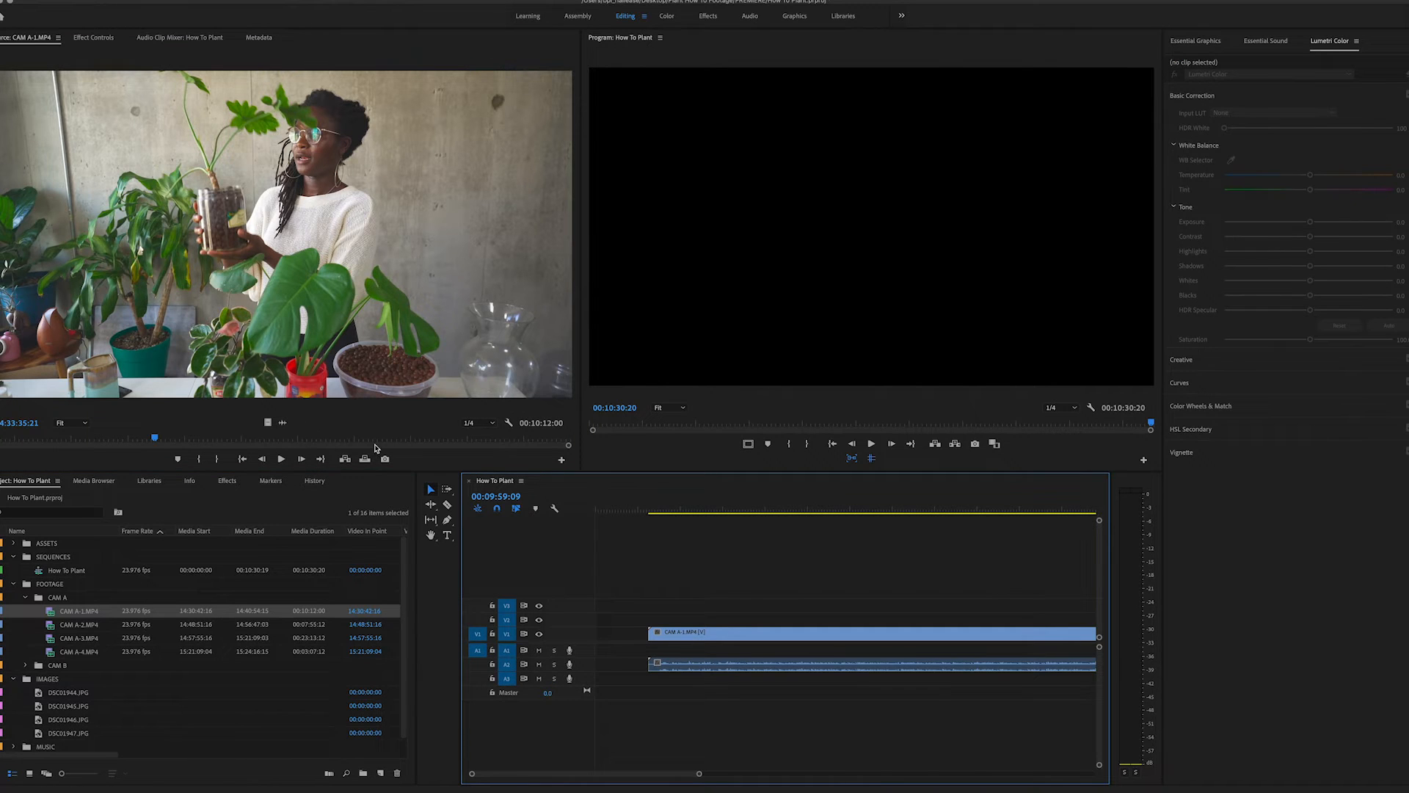
pyautogui.click(344, 460)
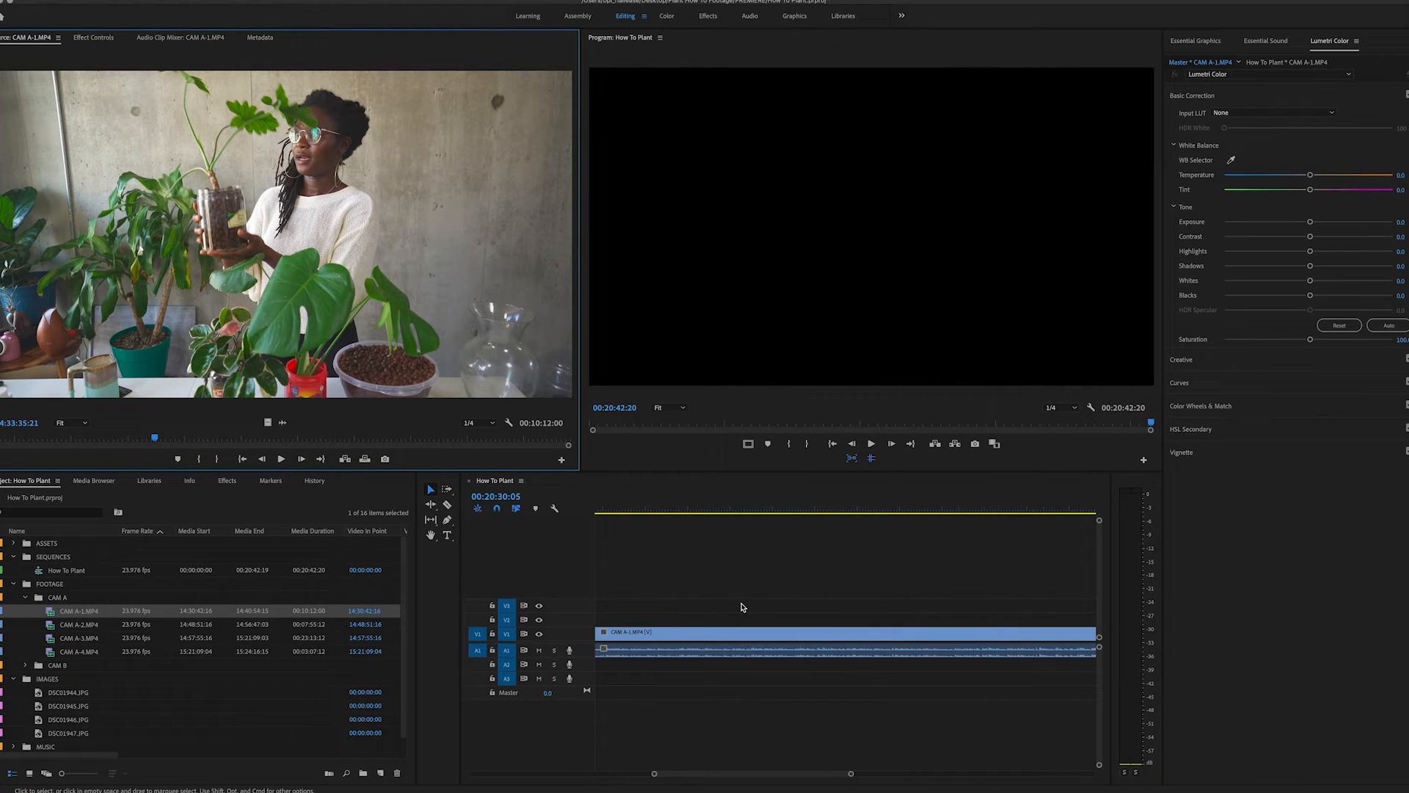
pyautogui.hscroll(-4, 742, 607)
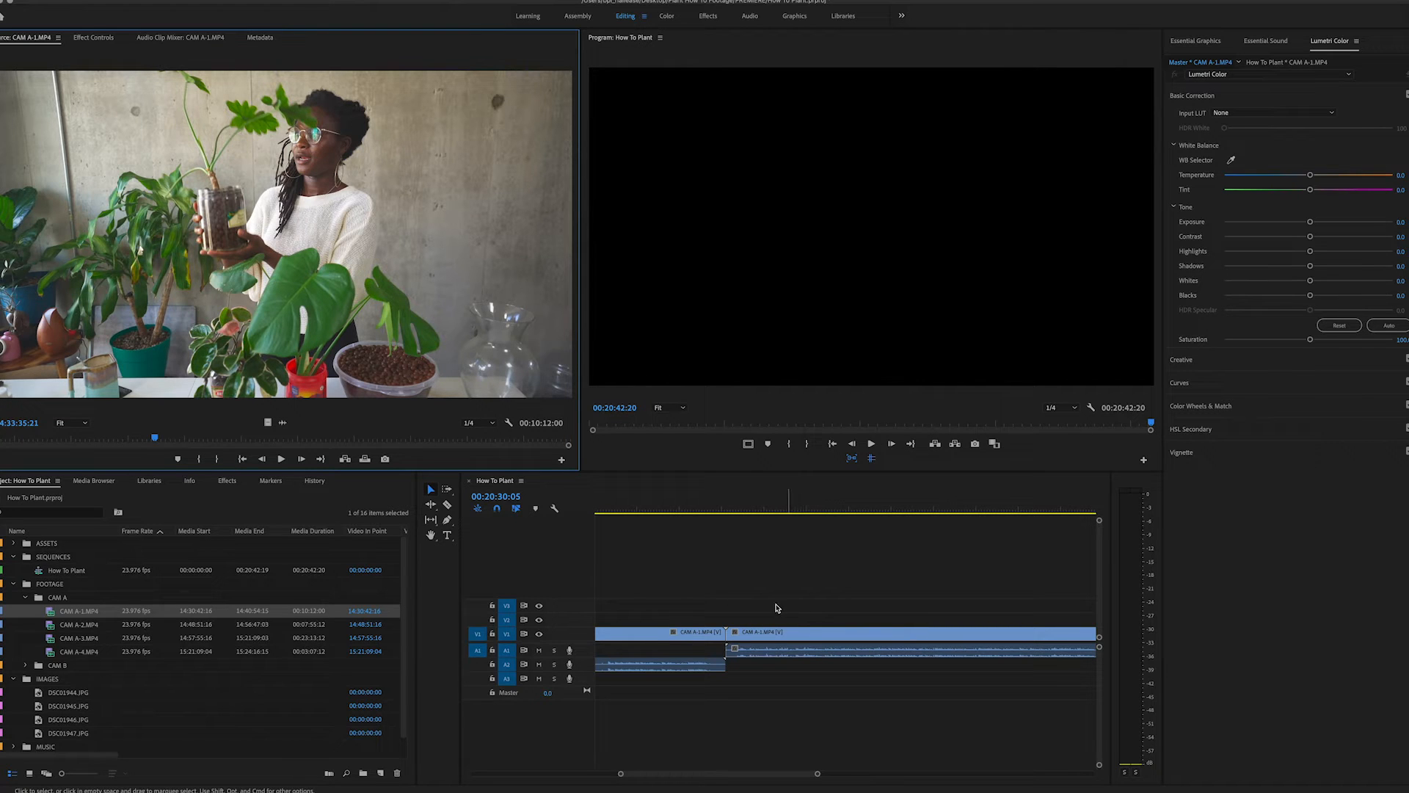
pyautogui.hscroll(-5, 753, 608)
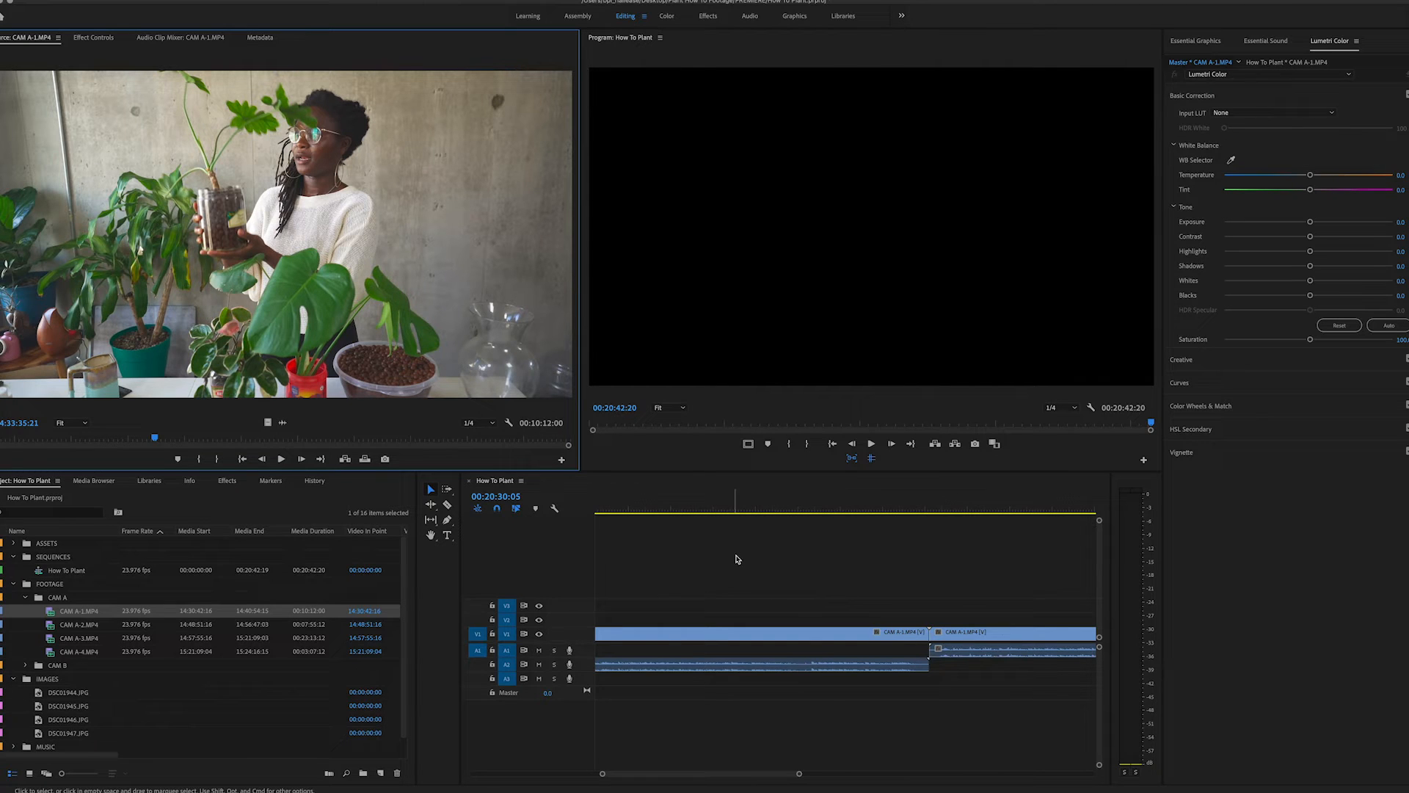
# - Overwrite the existing timeline content with CAM A-1.MP4 starting at 00:00:36:09
pyautogui.hscroll(-5, 737, 559)
pyautogui.click(681, 505)
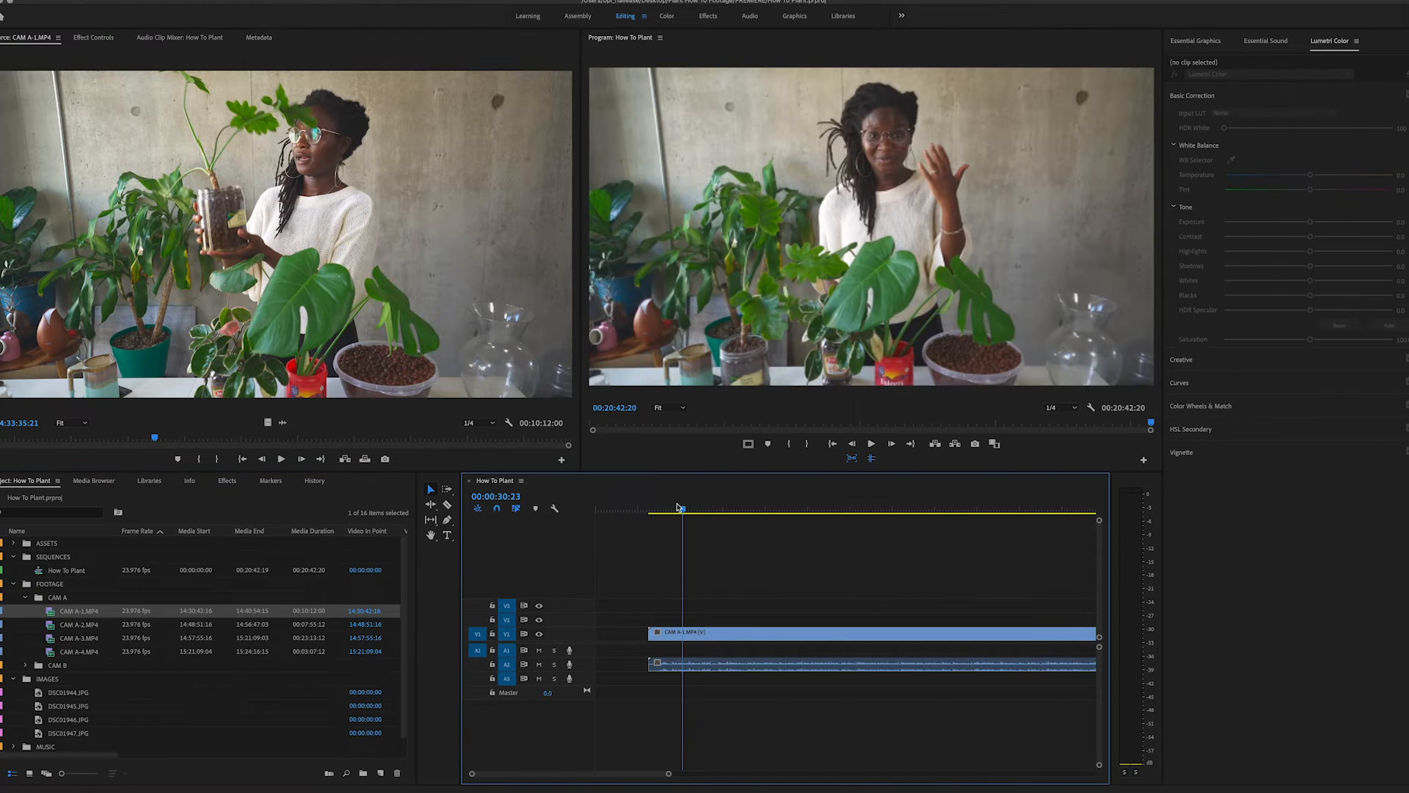
pyautogui.click(698, 505)
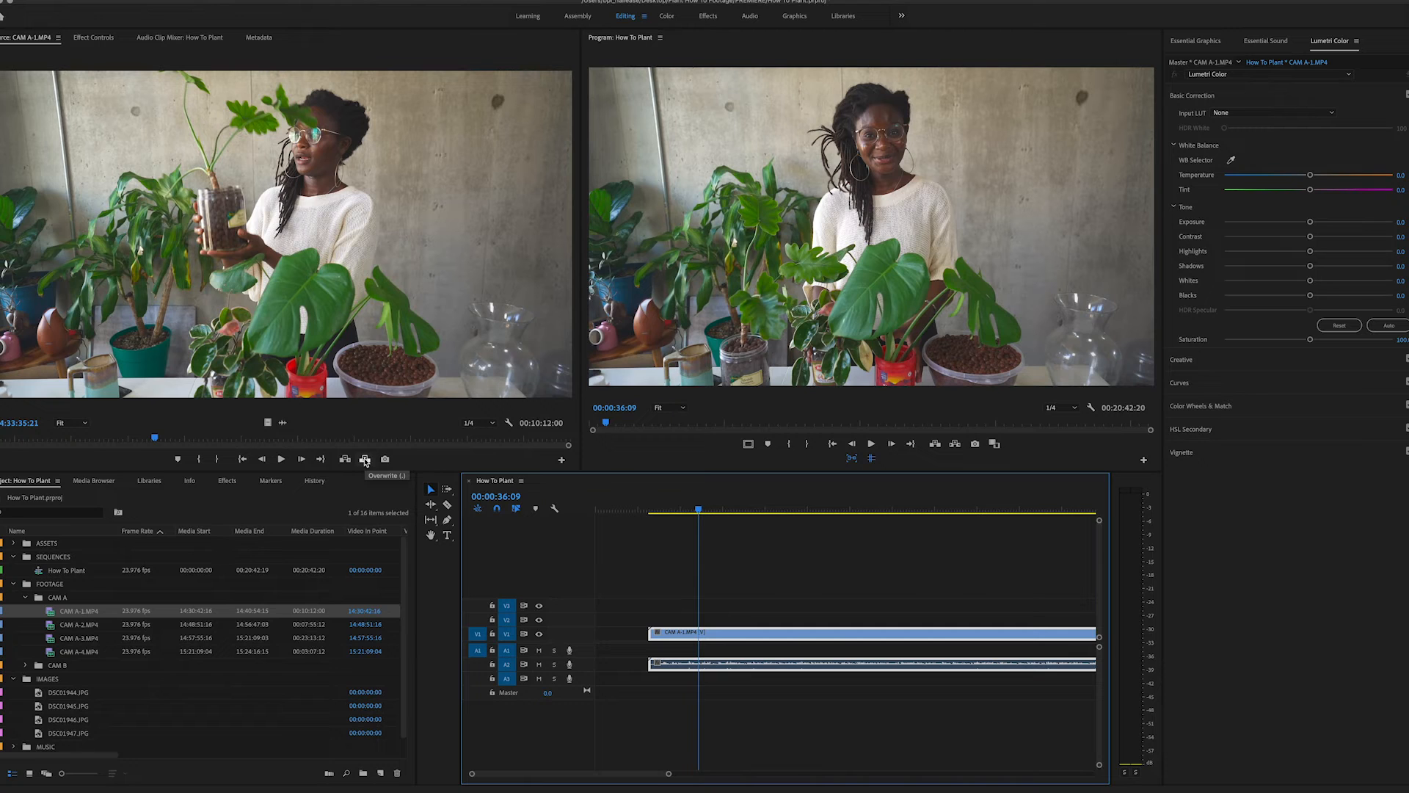
pyautogui.click(365, 459)
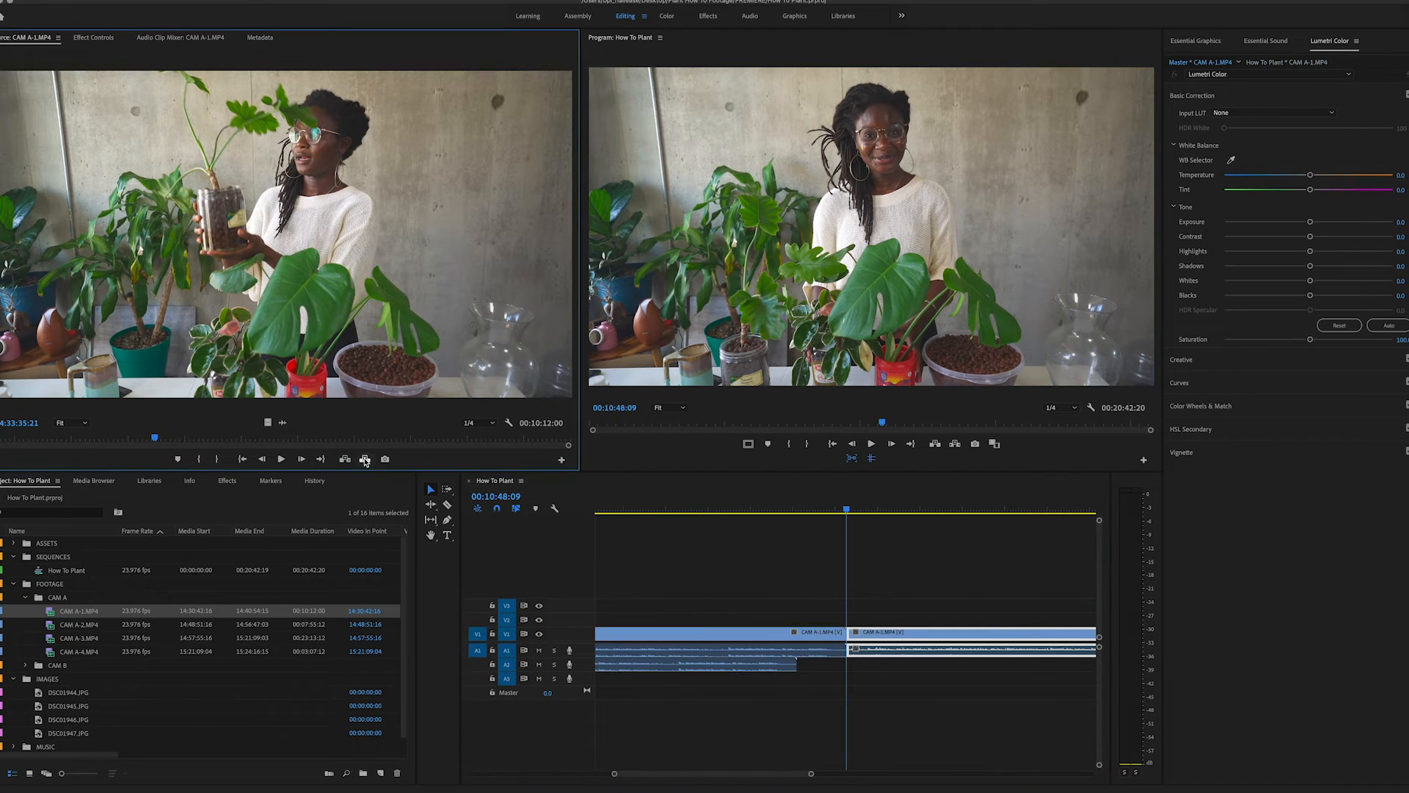
pyautogui.scroll(8, 816, 665)
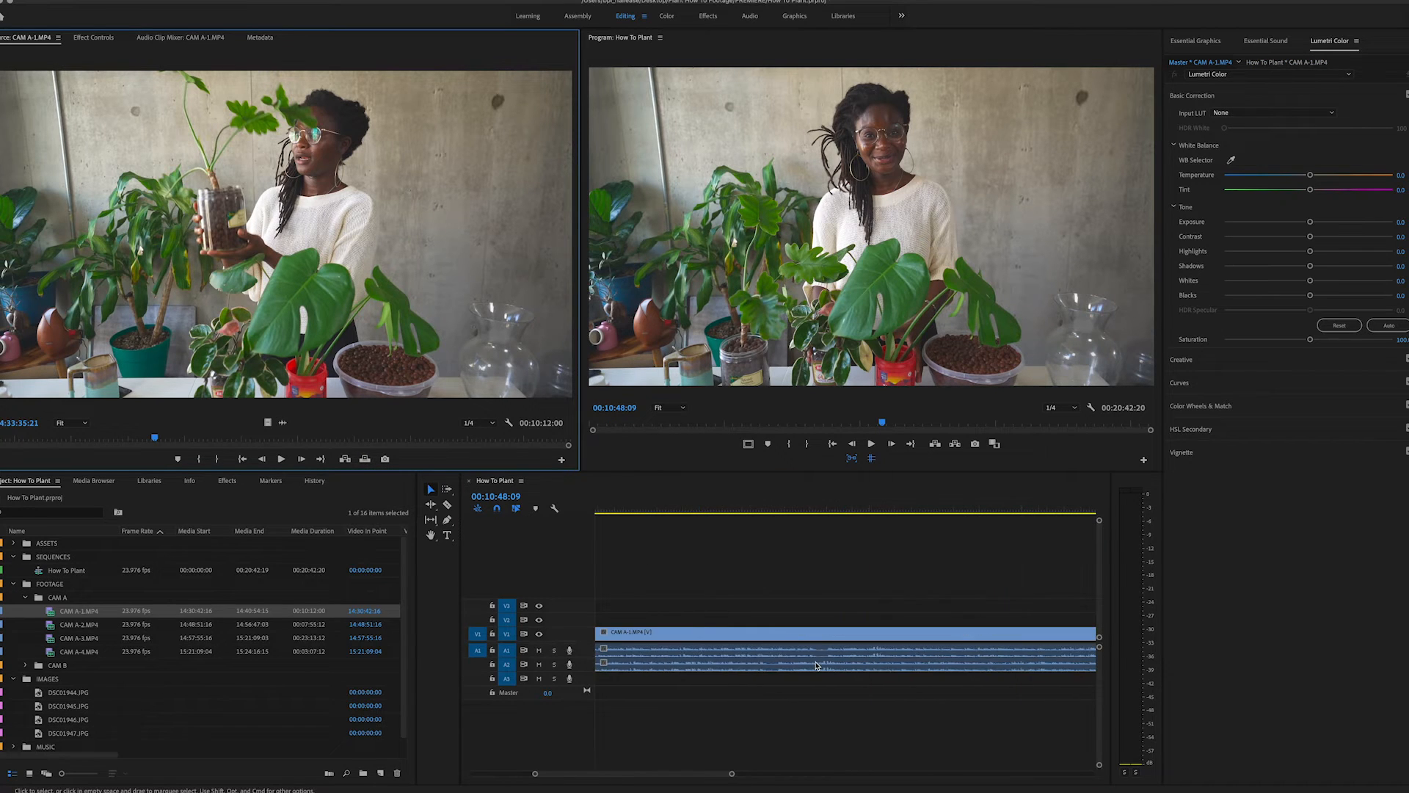
pyautogui.scroll(2, 817, 664)
pyautogui.scroll(2, 816, 664)
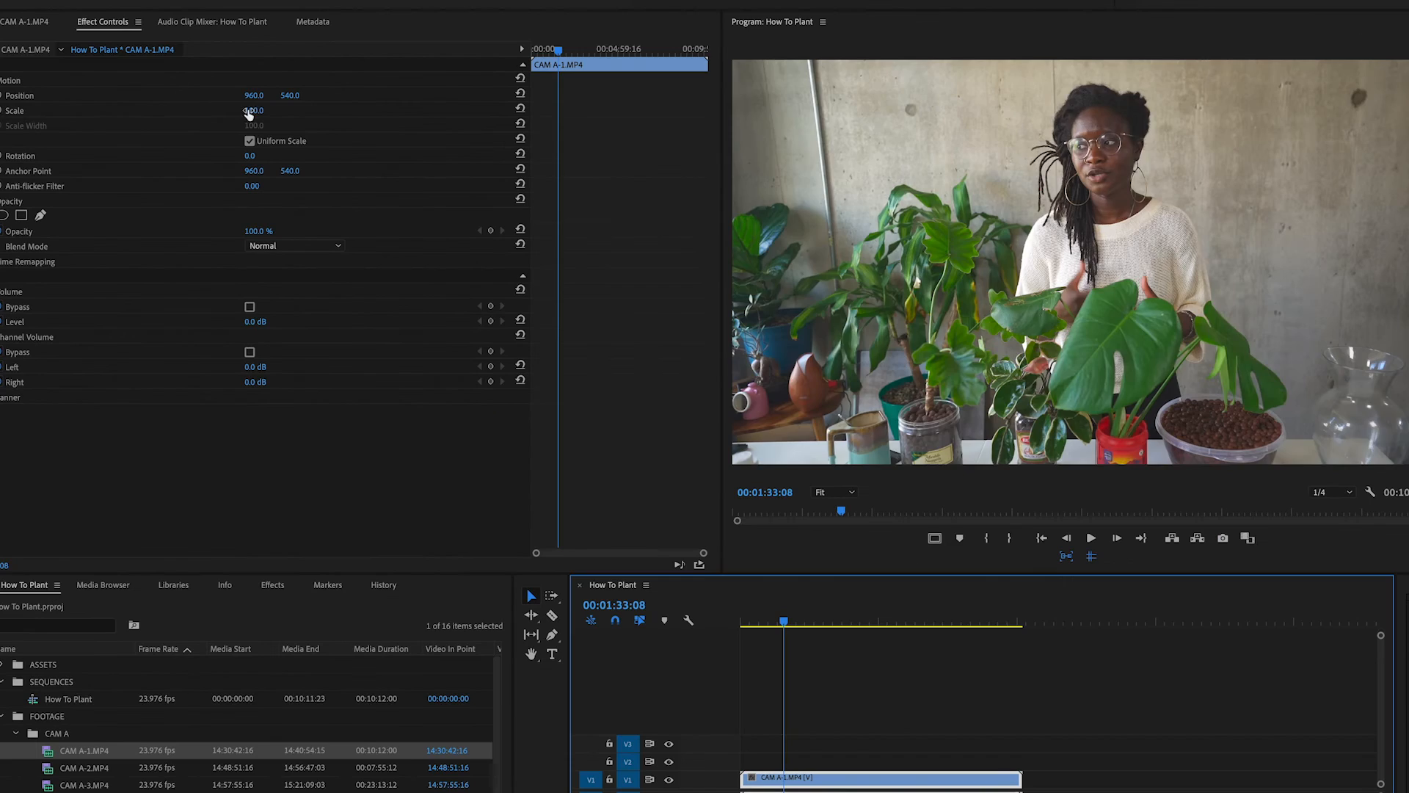
# - Enlarge the CAM A-1.MP4 timeline clip to a scale of 171 and shift its position to 1598, 378
pyautogui.moveTo(457, 223); pyautogui.dragTo(494, 223)
pyautogui.moveTo(278, 110)
pyautogui.mouseDown()
pyautogui.moveTo(229, 111)
pyautogui.moveTo(382, 95)
pyautogui.moveTo(265, 96)
pyautogui.moveTo(353, 95)
pyautogui.moveTo(264, 96)
pyautogui.moveTo(281, 101)
pyautogui.mouseUp()
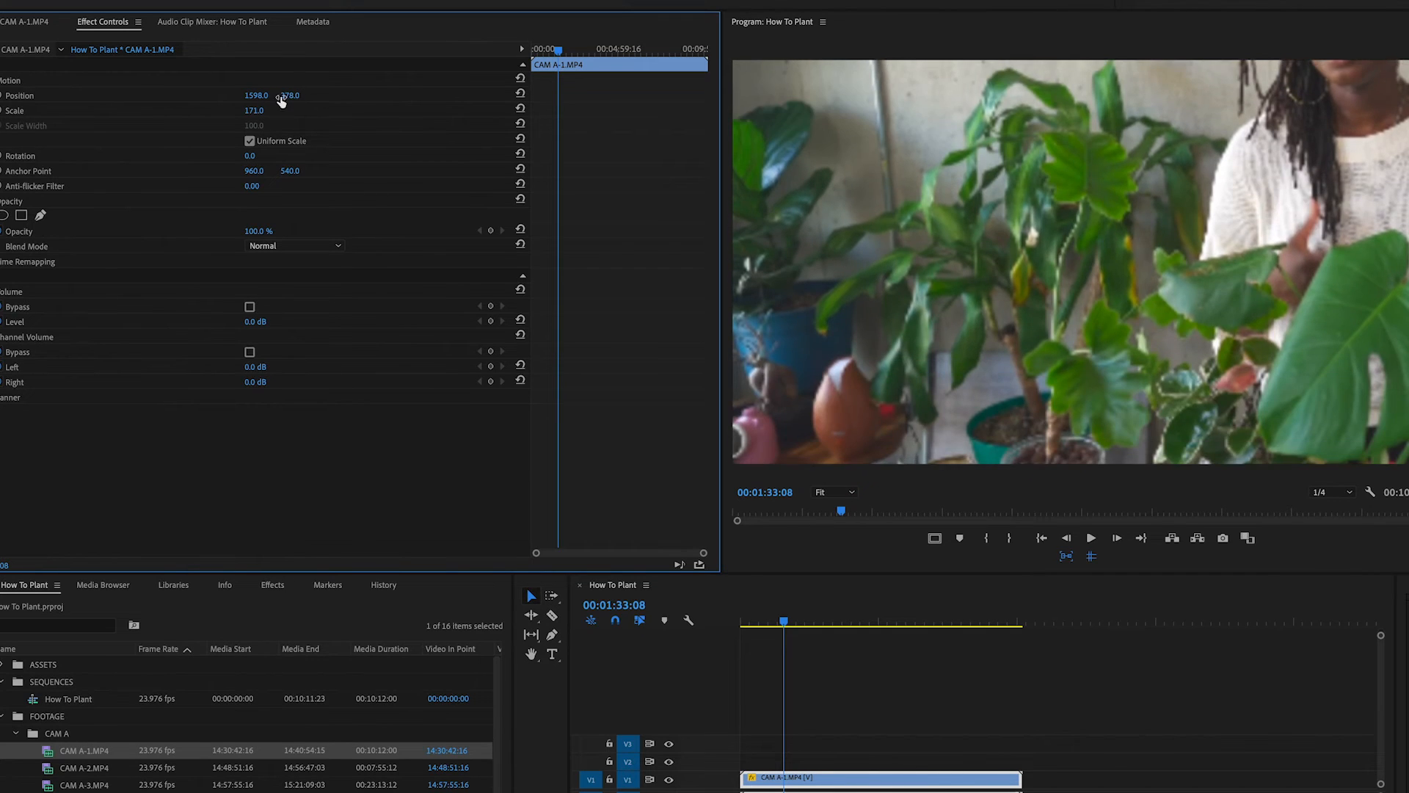
# - Set the clip's position to 960 horizontally and 540 vertically
pyautogui.click(261, 93)
pyautogui.write('960')
pyautogui.press('Return')
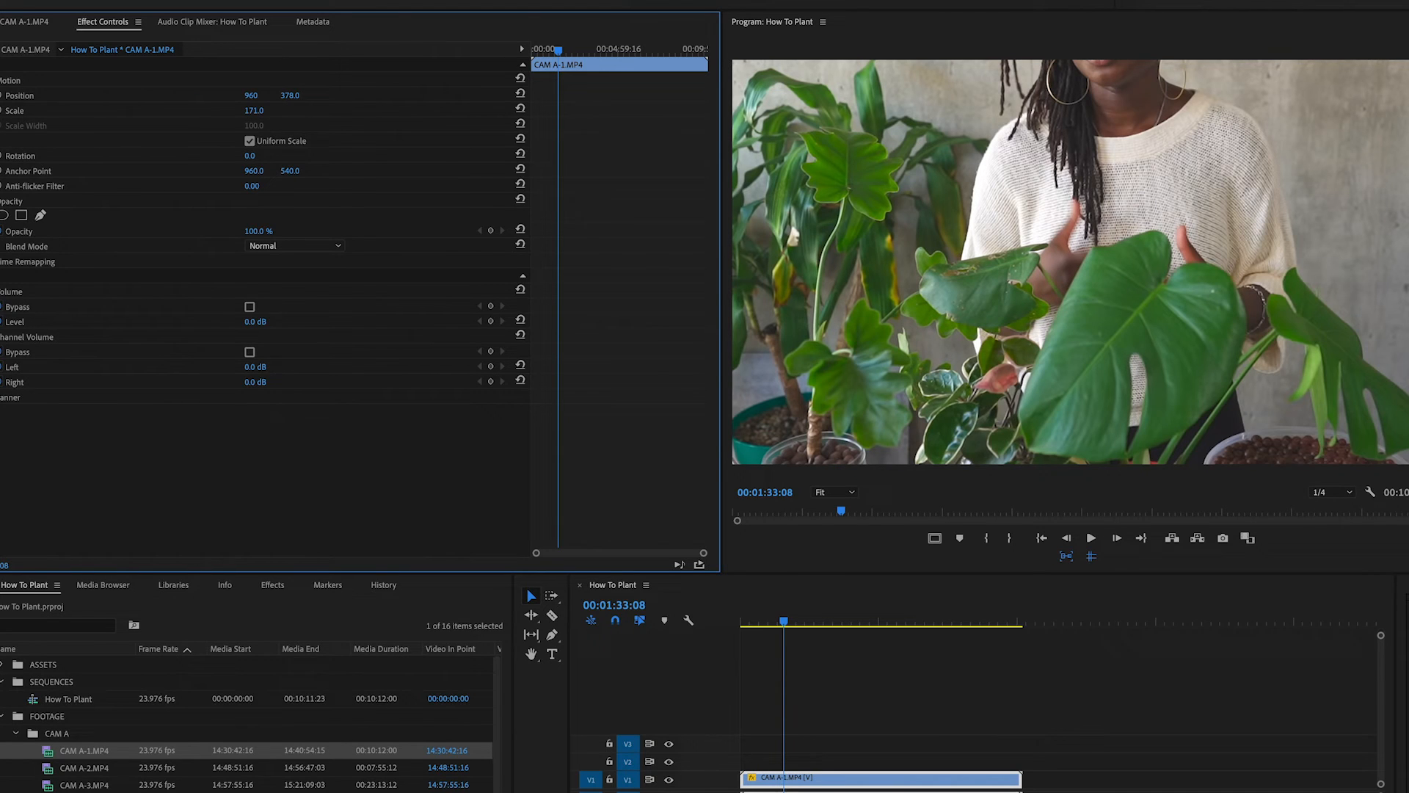
pyautogui.click(297, 94)
pyautogui.write('540')
pyautogui.press('Return')
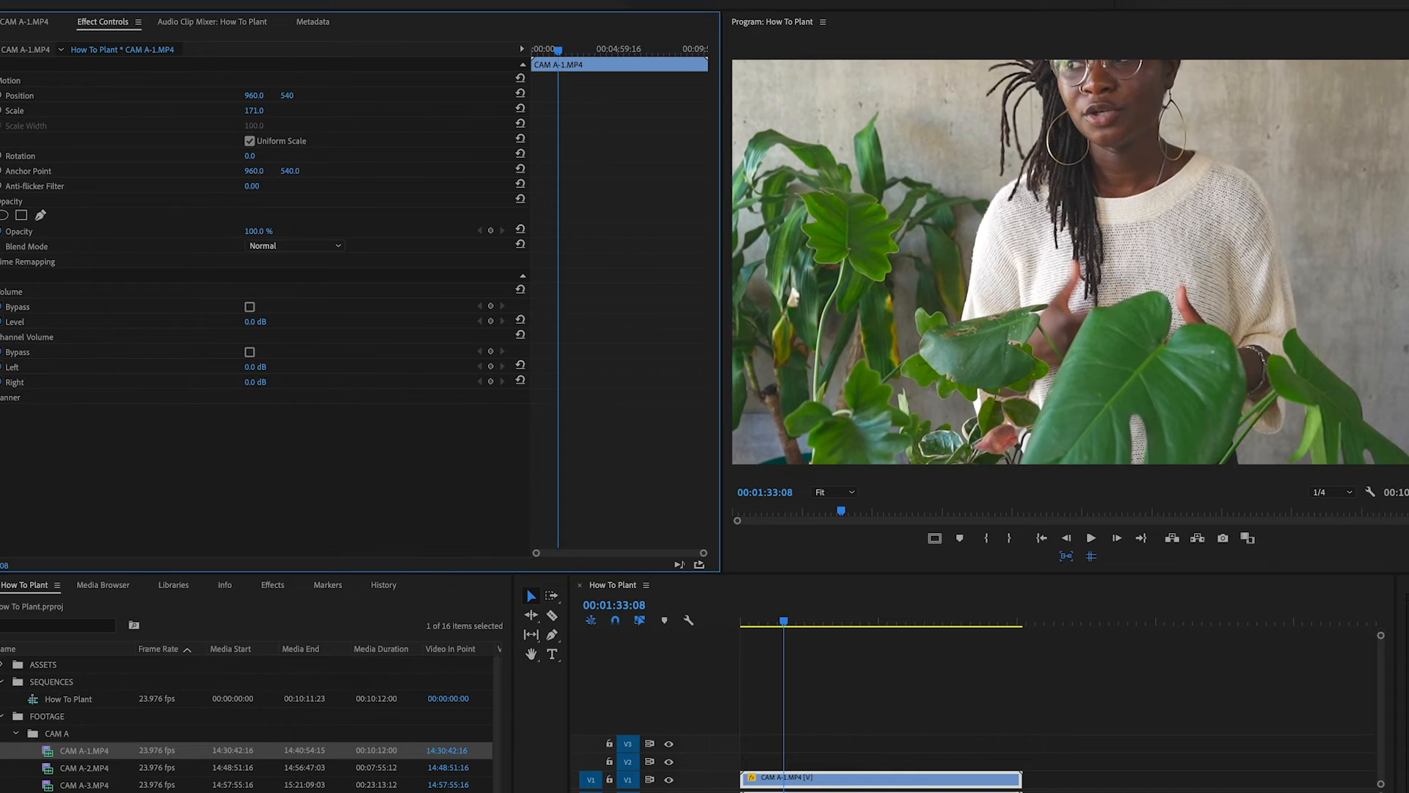
# - Set the clip's scale to 100
pyautogui.click(264, 110)
pyautogui.write('100')
pyautogui.press('Return')
# - Try rotating the clip slightly, and set its rotation back to 0
pyautogui.moveTo(250, 157)
pyautogui.mouseDown()
pyautogui.moveTo(294, 156)
pyautogui.moveTo(158, 156)
pyautogui.moveTo(248, 156)
pyautogui.mouseUp()
pyautogui.click(261, 152)
pyautogui.write('0')
pyautogui.press('Return')
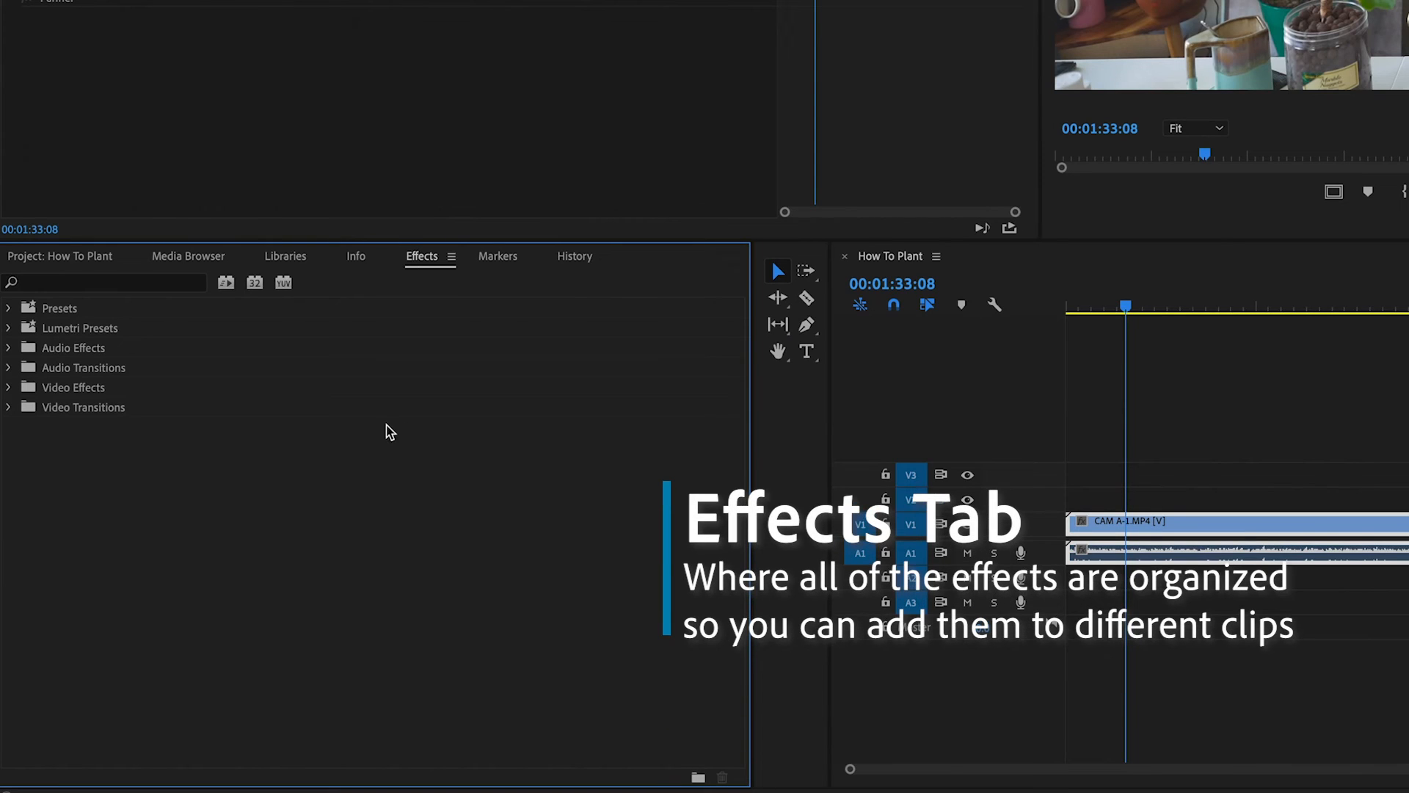
# - Examine the categories inside the Video Effects folder, and collapse the folder again
pyautogui.click(10, 388)
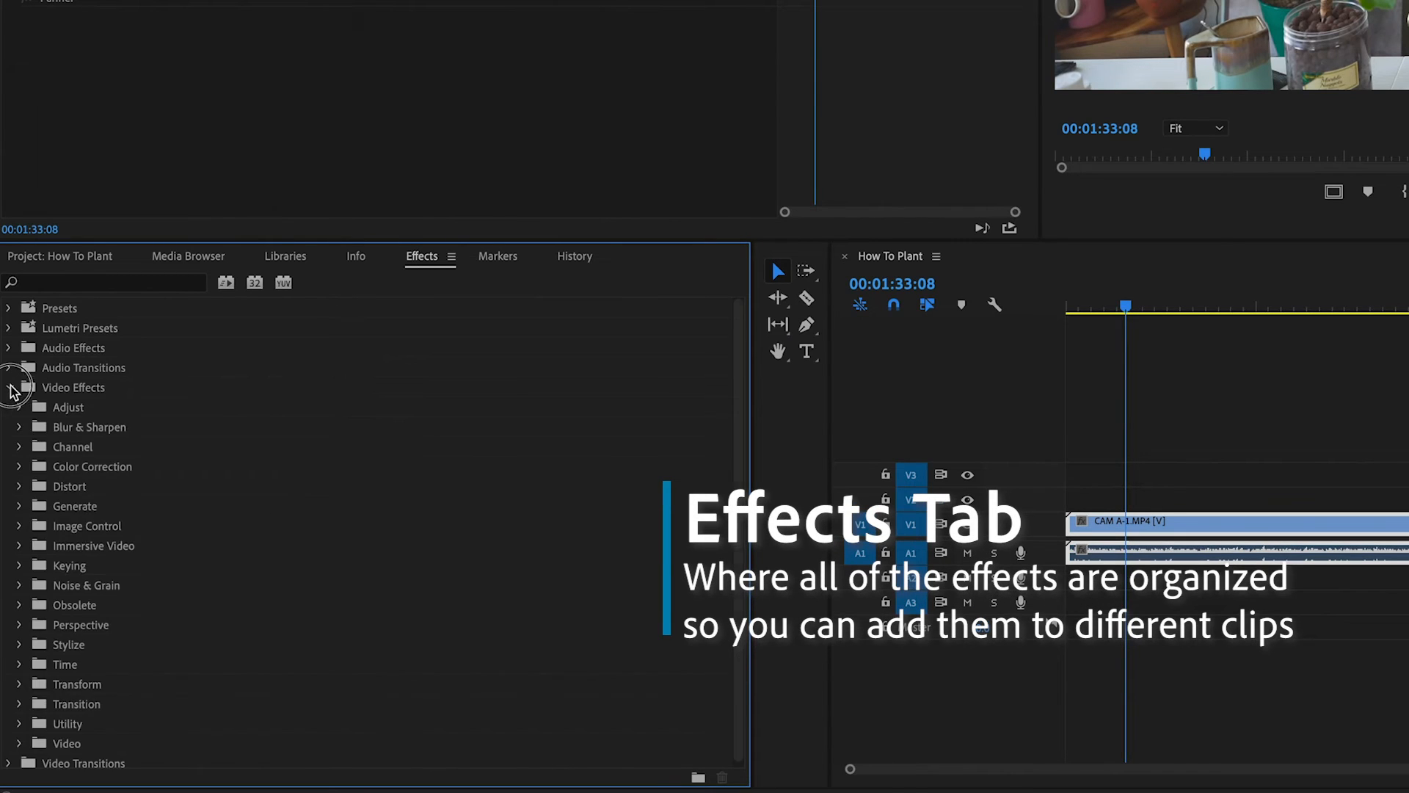
pyautogui.scroll(-1, 114, 477)
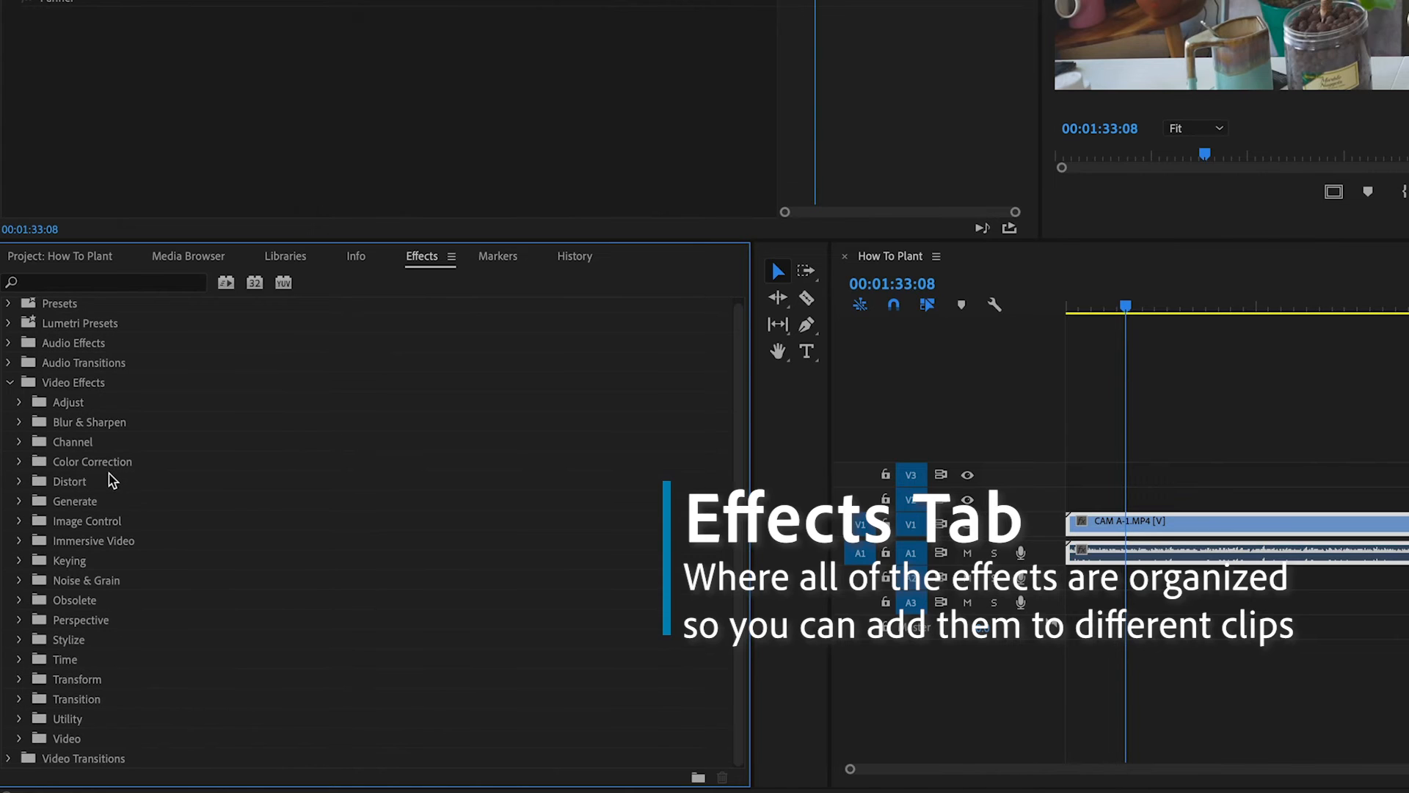
pyautogui.scroll(1, 143, 491)
pyautogui.click(10, 388)
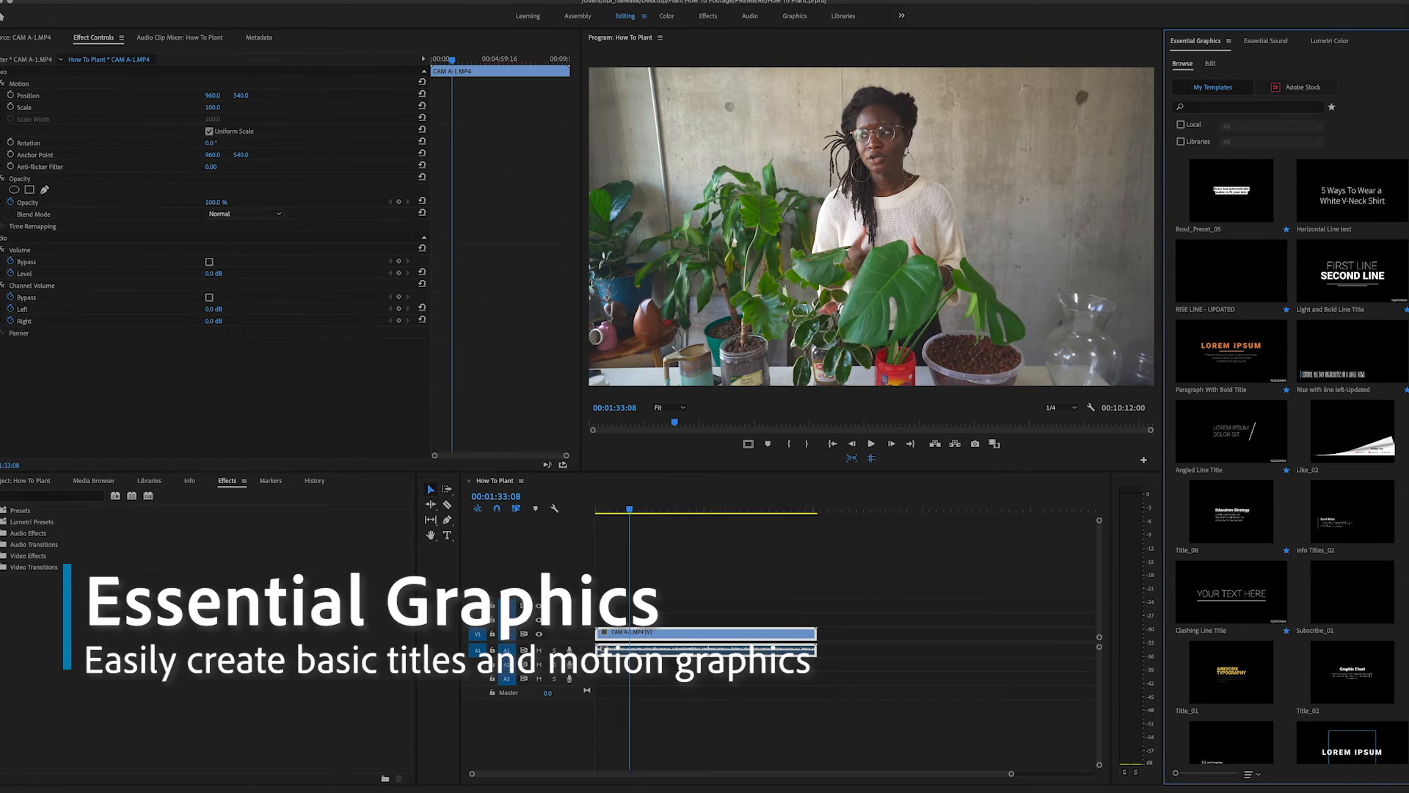
# - Examine the Essential Graphics templates and the graphics editing view, and return to the template list
pyautogui.click(318, 0)
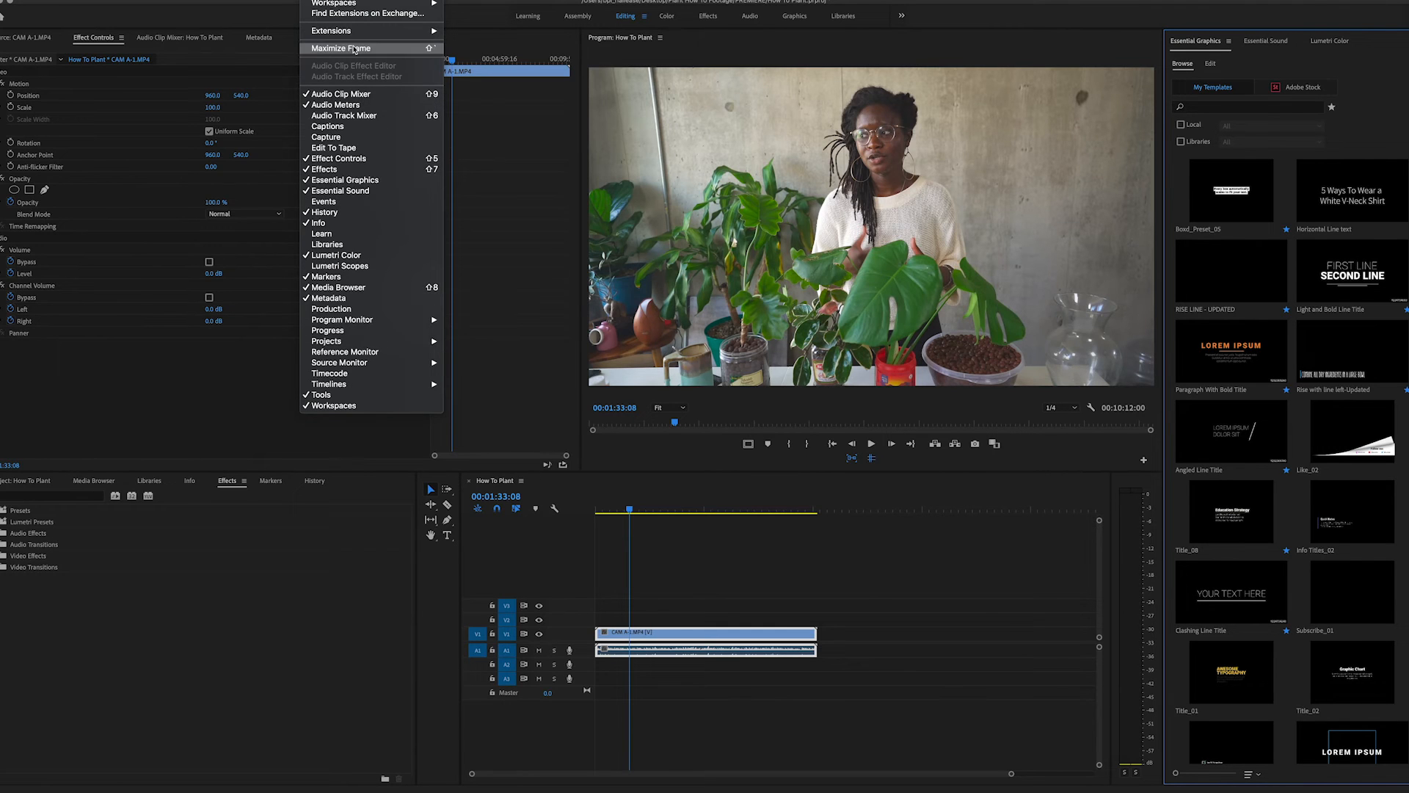
pyautogui.click(329, 2)
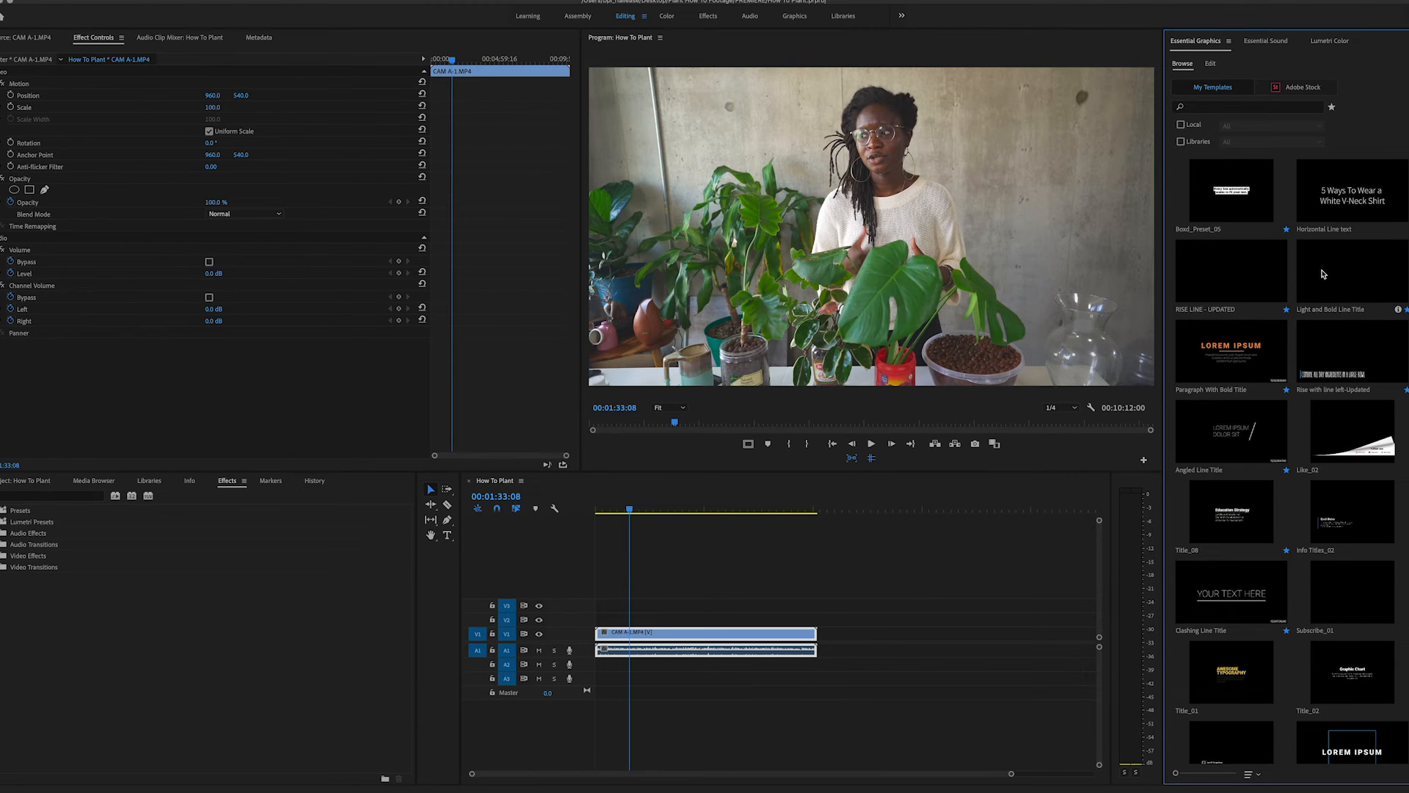
pyautogui.scroll(-2, 1322, 275)
pyautogui.scroll(2, 1323, 274)
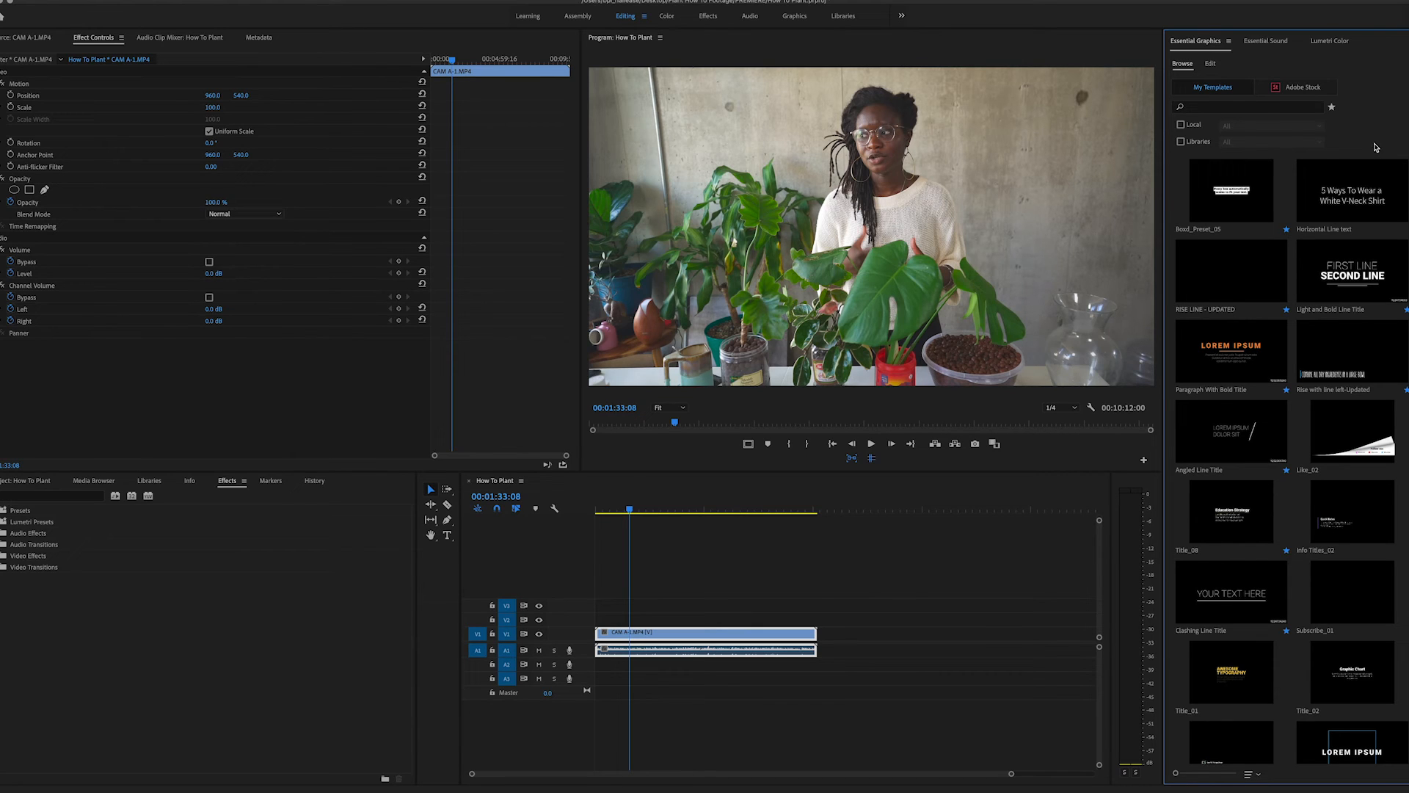
pyautogui.click(1210, 64)
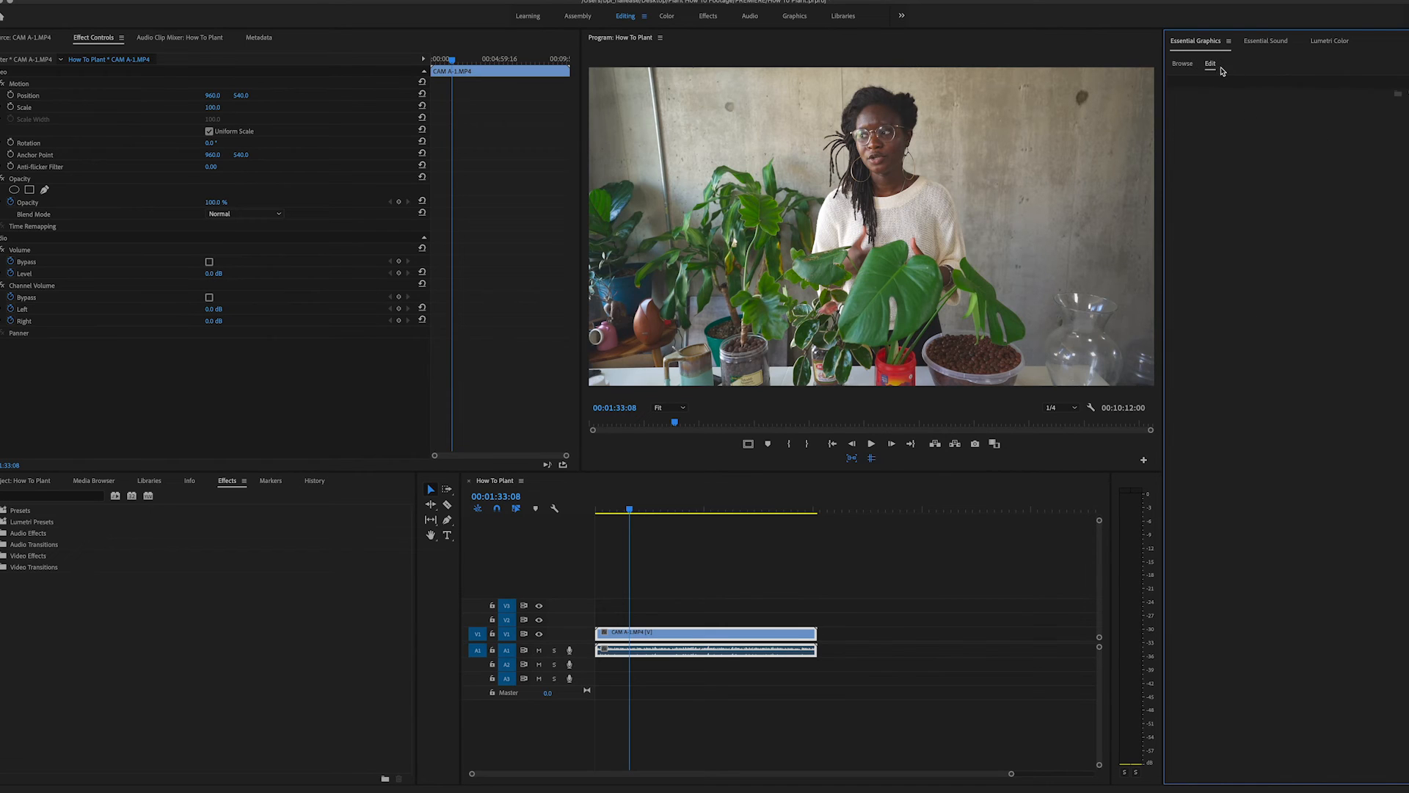
pyautogui.click(1181, 64)
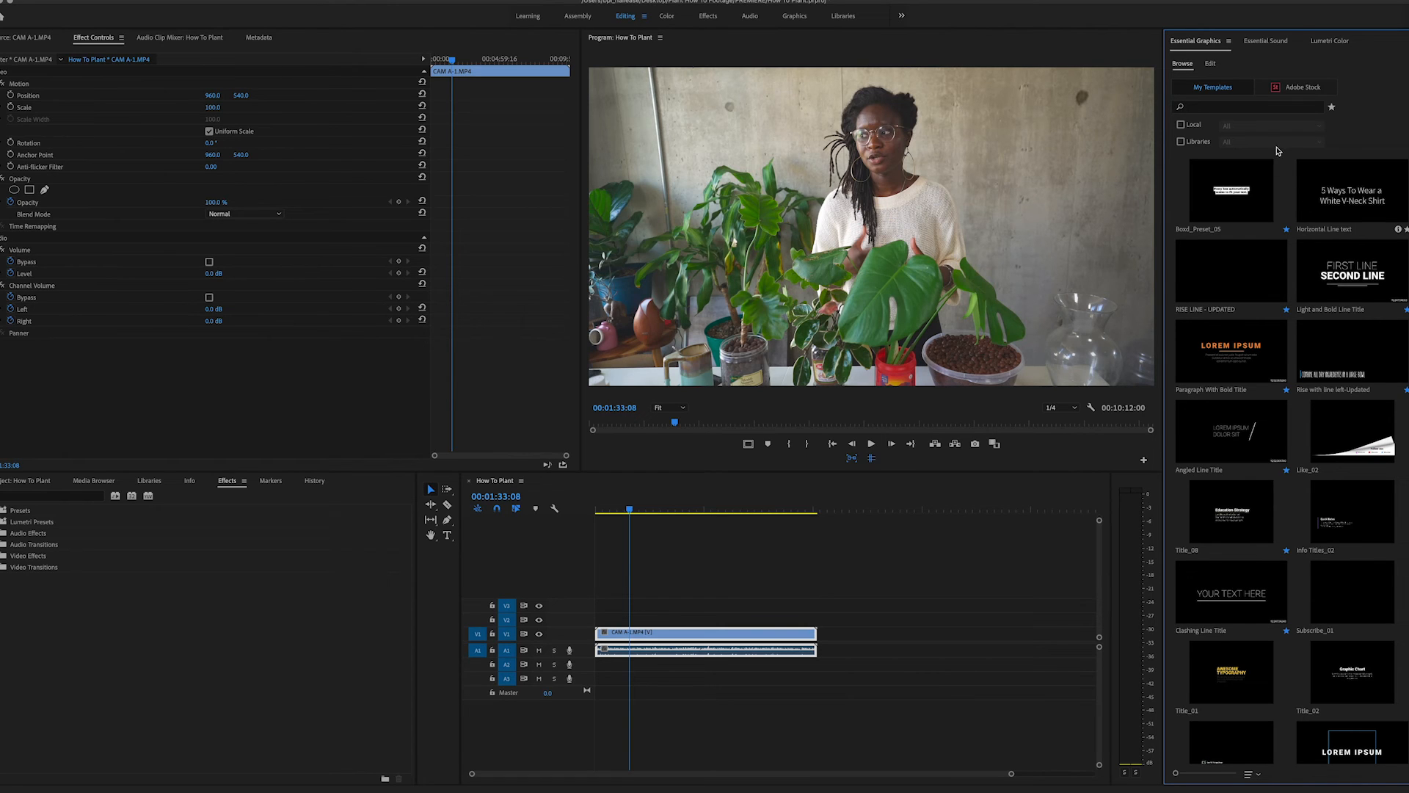
# - View the Essential Sound audio-type options for the selected clip and check the list of available workspace windows
pyautogui.click(1263, 41)
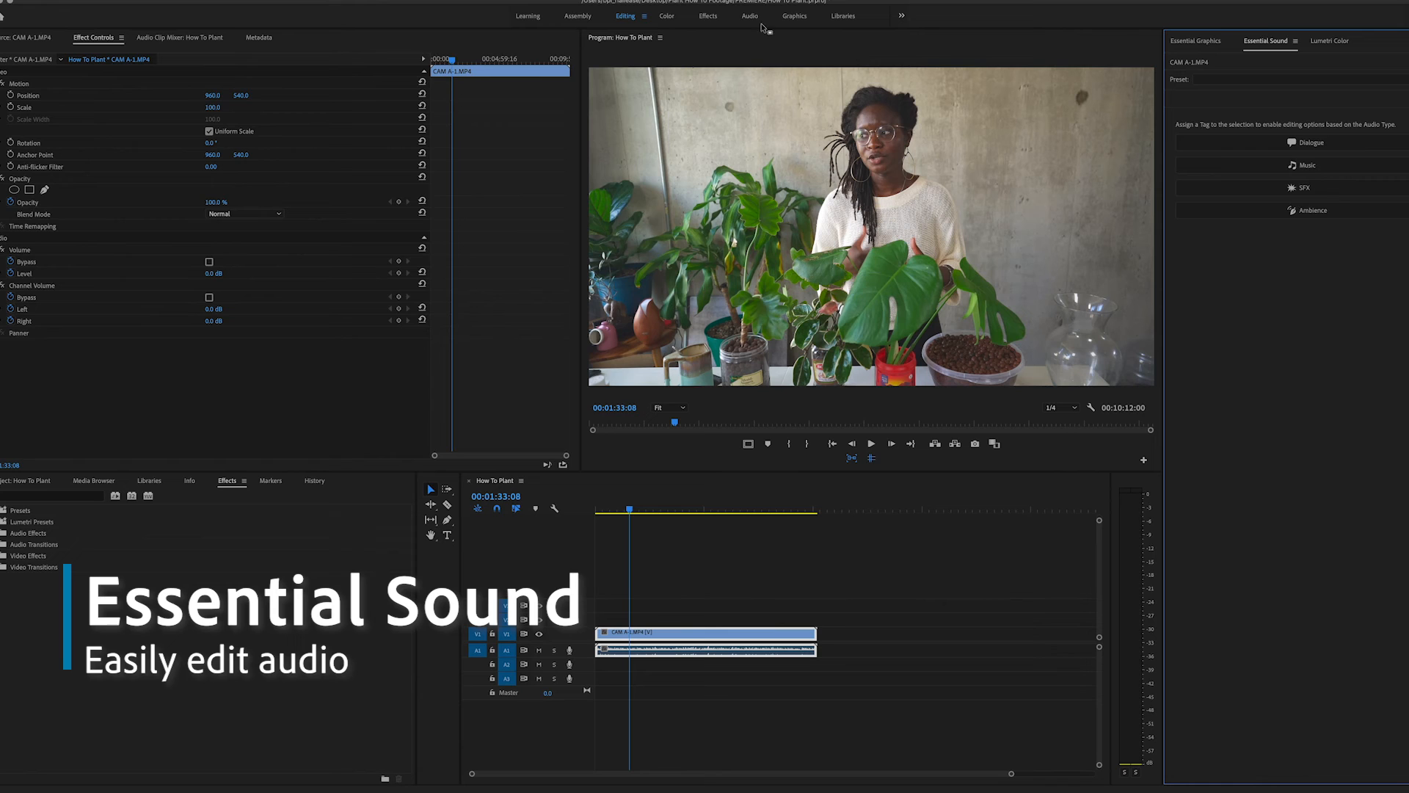
pyautogui.click(318, 0)
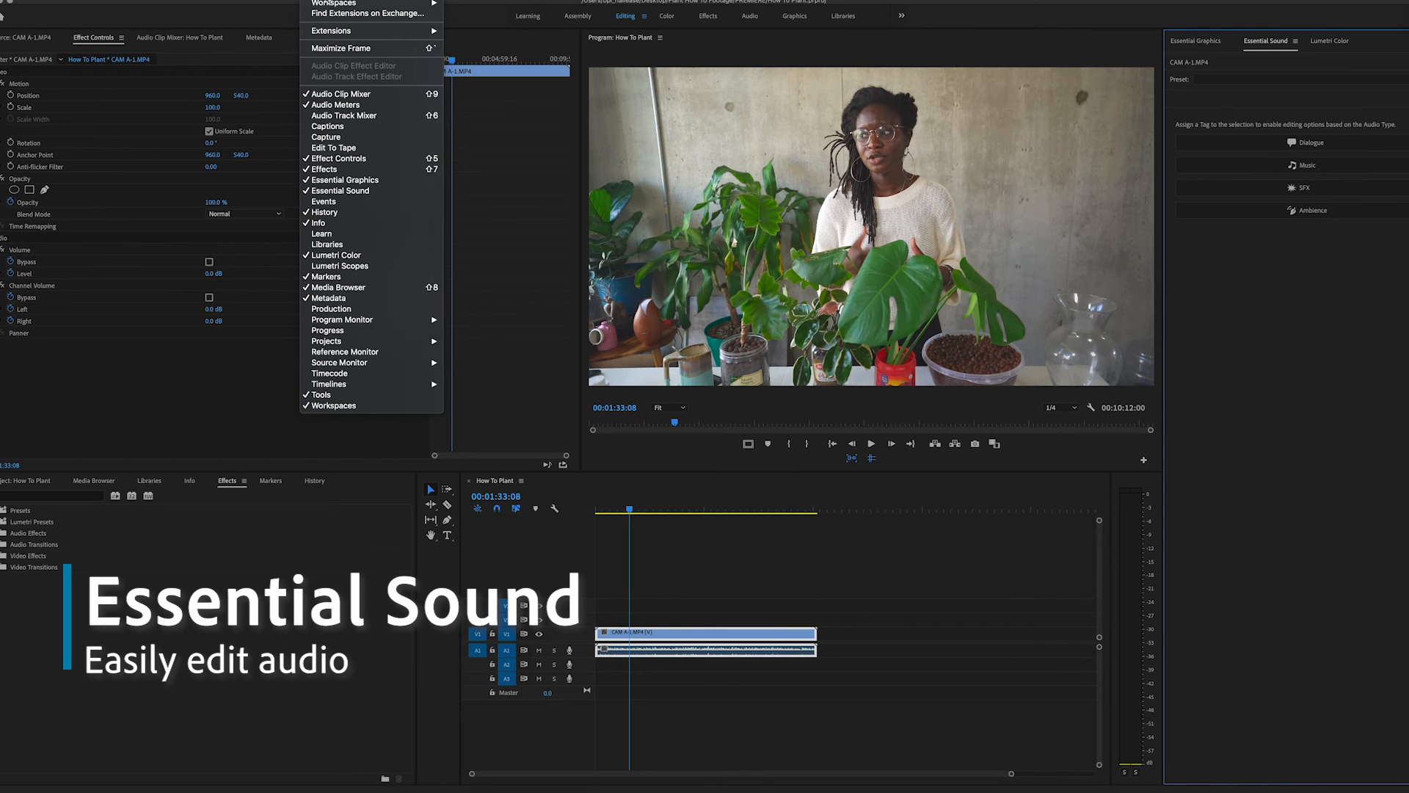
pyautogui.click(524, 27)
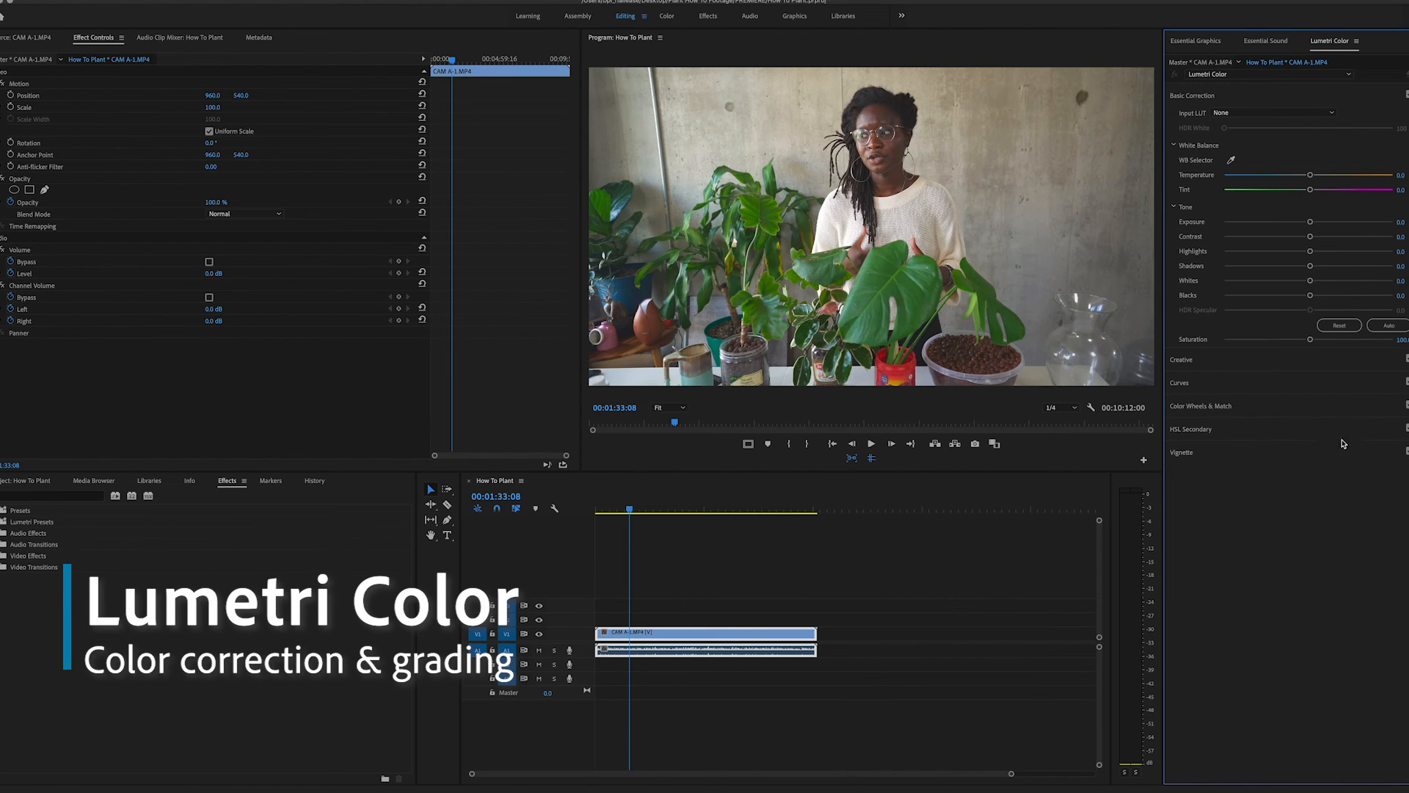
# - Try changing the clip's Lumetri Color temperature and exposure, setting each one back to 0
pyautogui.moveTo(1309, 175)
pyautogui.mouseDown()
pyautogui.moveTo(1347, 176)
pyautogui.moveTo(1260, 177)
pyautogui.moveTo(1311, 180)
pyautogui.mouseUp()
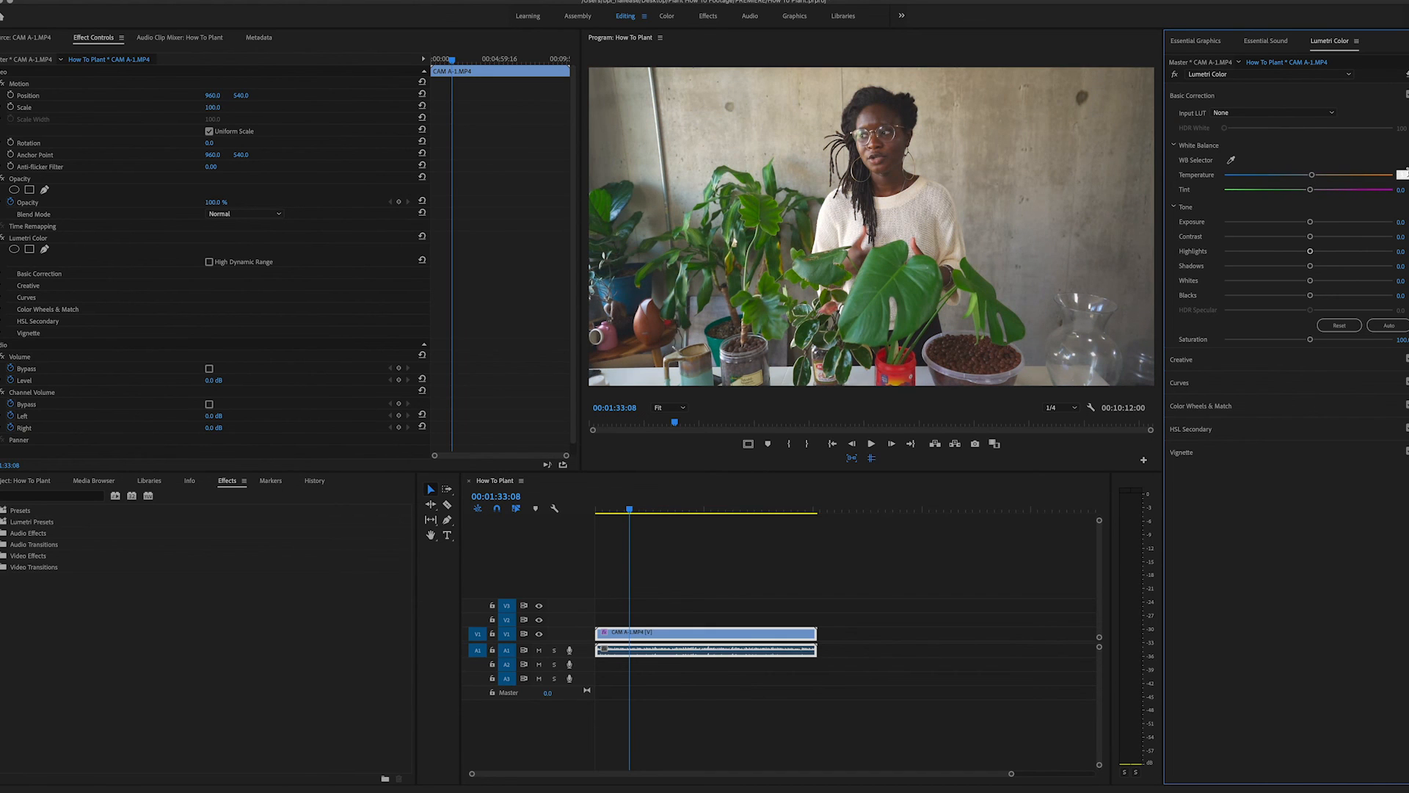
pyautogui.write('0')
pyautogui.moveTo(1310, 224)
pyautogui.mouseDown()
pyautogui.moveTo(1336, 220)
pyautogui.moveTo(1279, 220)
pyautogui.moveTo(1323, 226)
pyautogui.mouseUp()
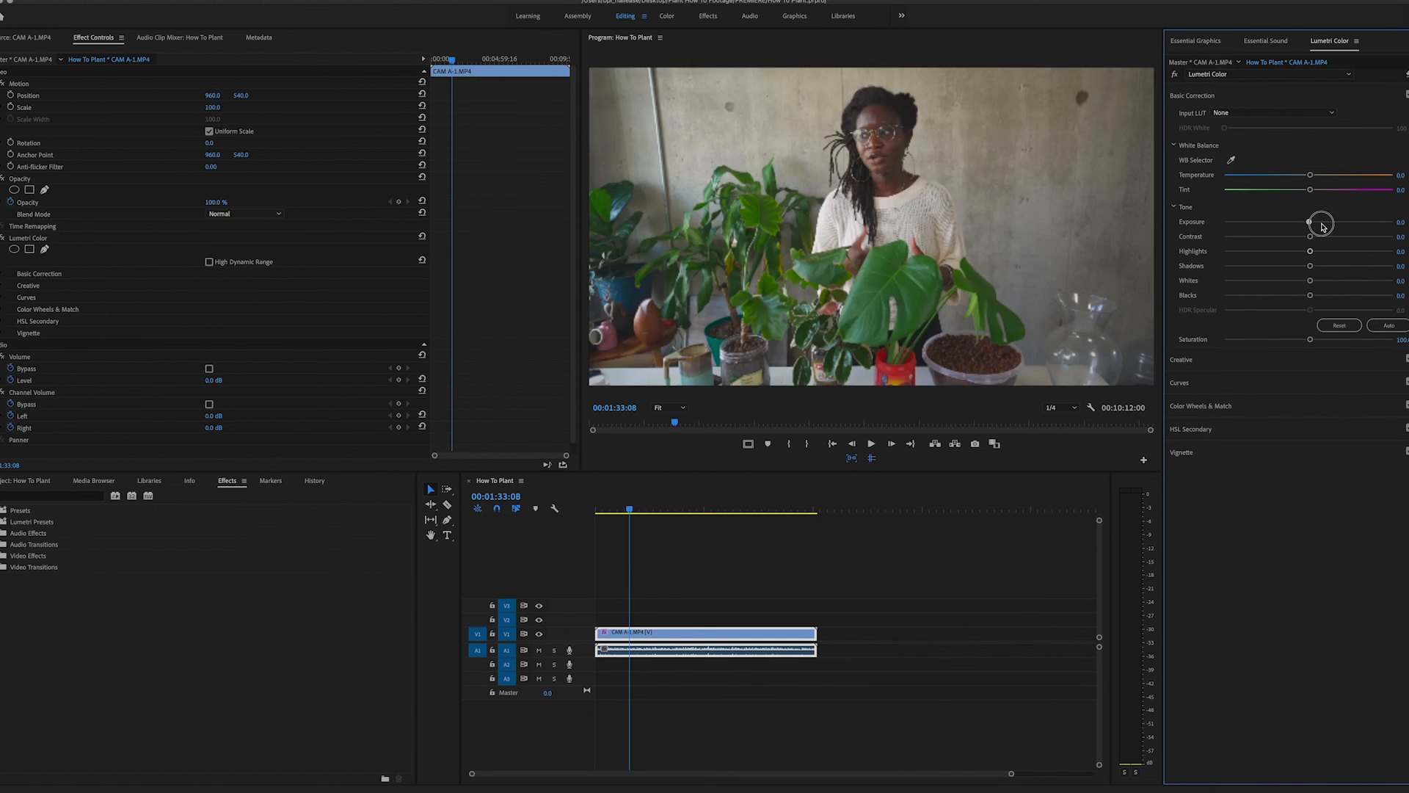
pyautogui.write('0')
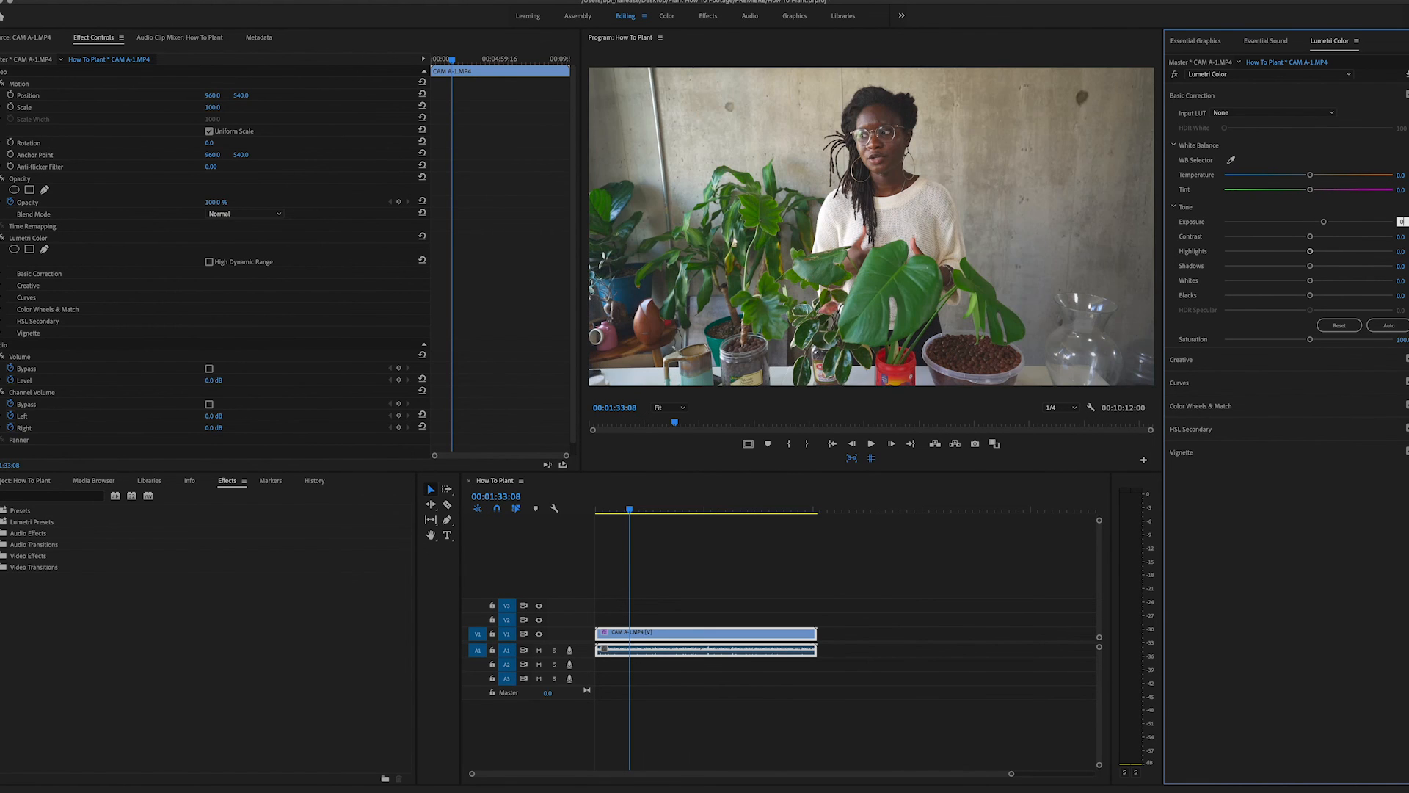